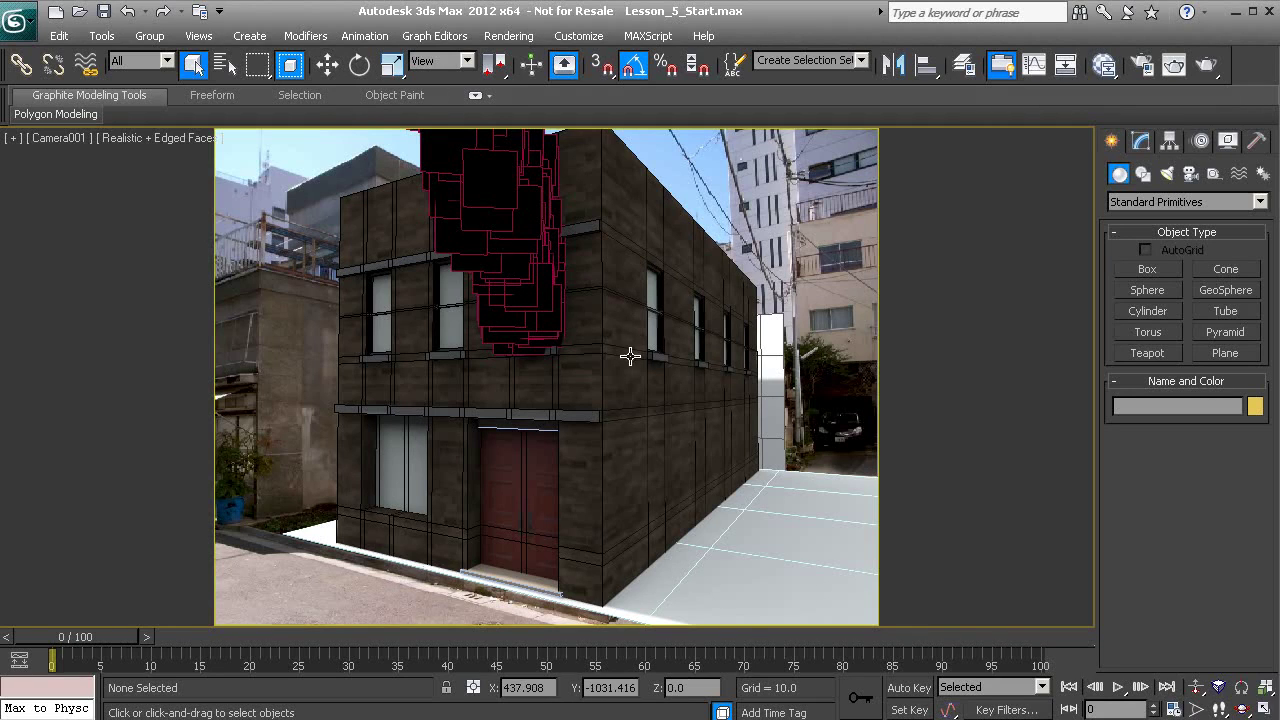
Hide the smoke particle source PF Source 001 in front of the building
left_click(537, 302)
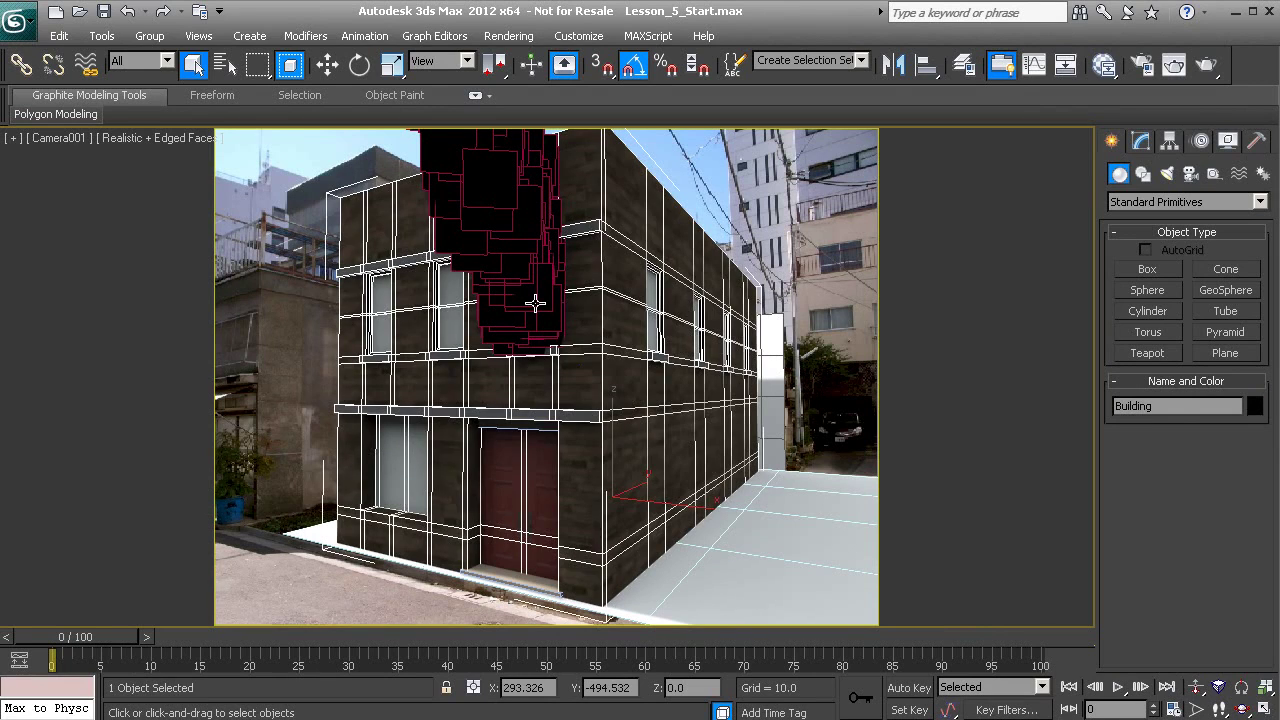
left_click(533, 302)
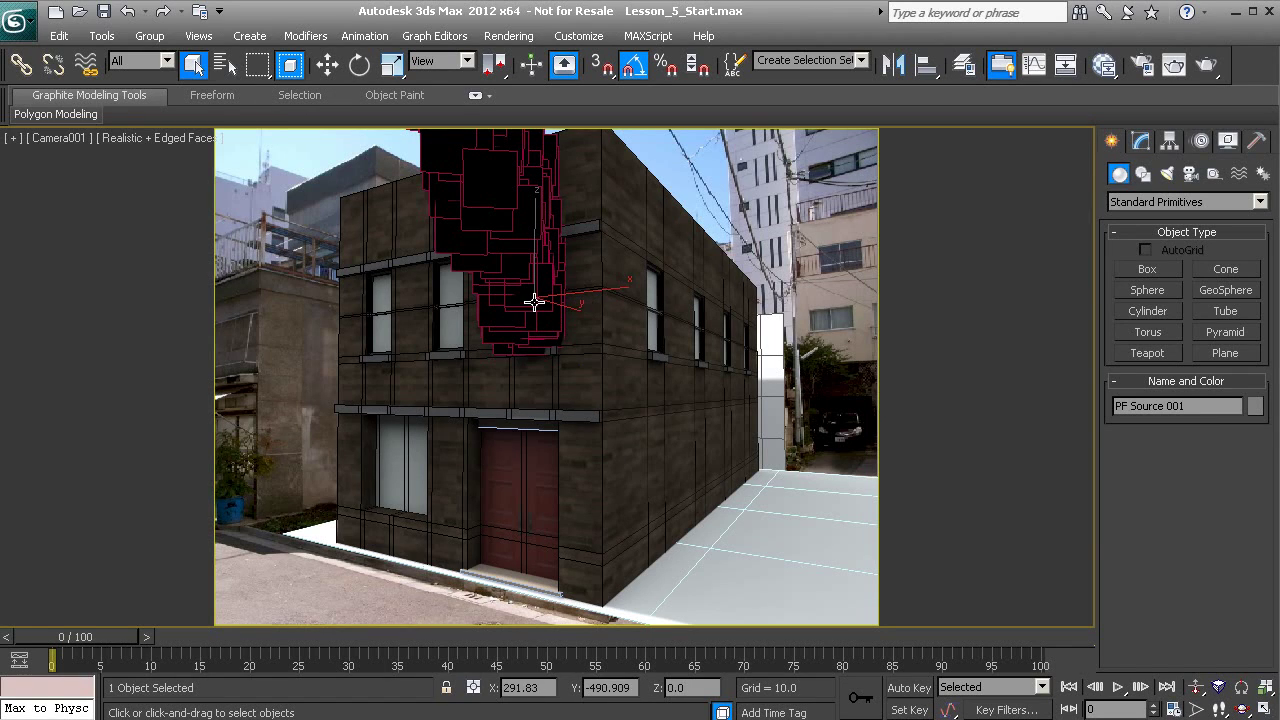
right_click(534, 299)
left_click(576, 241)
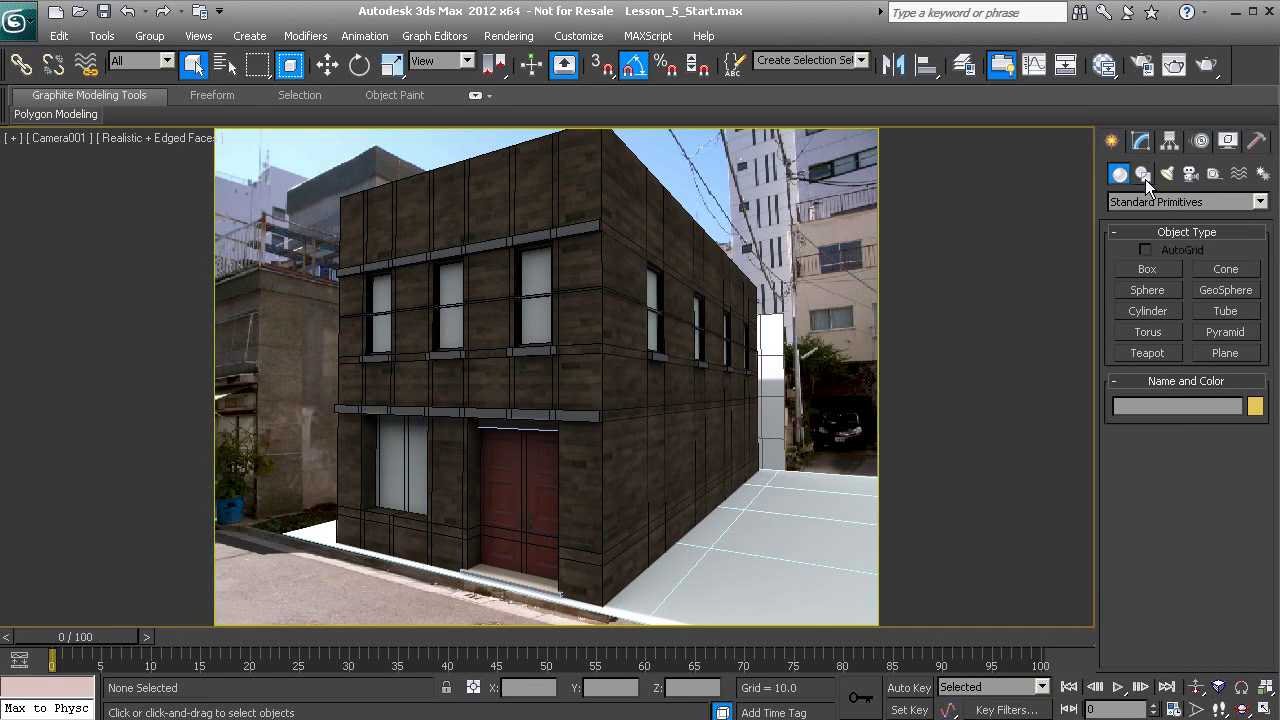
Create a PF Source with AutoGrid over the front facade's upper window nearest the corner, about 62 long and 21 wide
left_click(1228, 203)
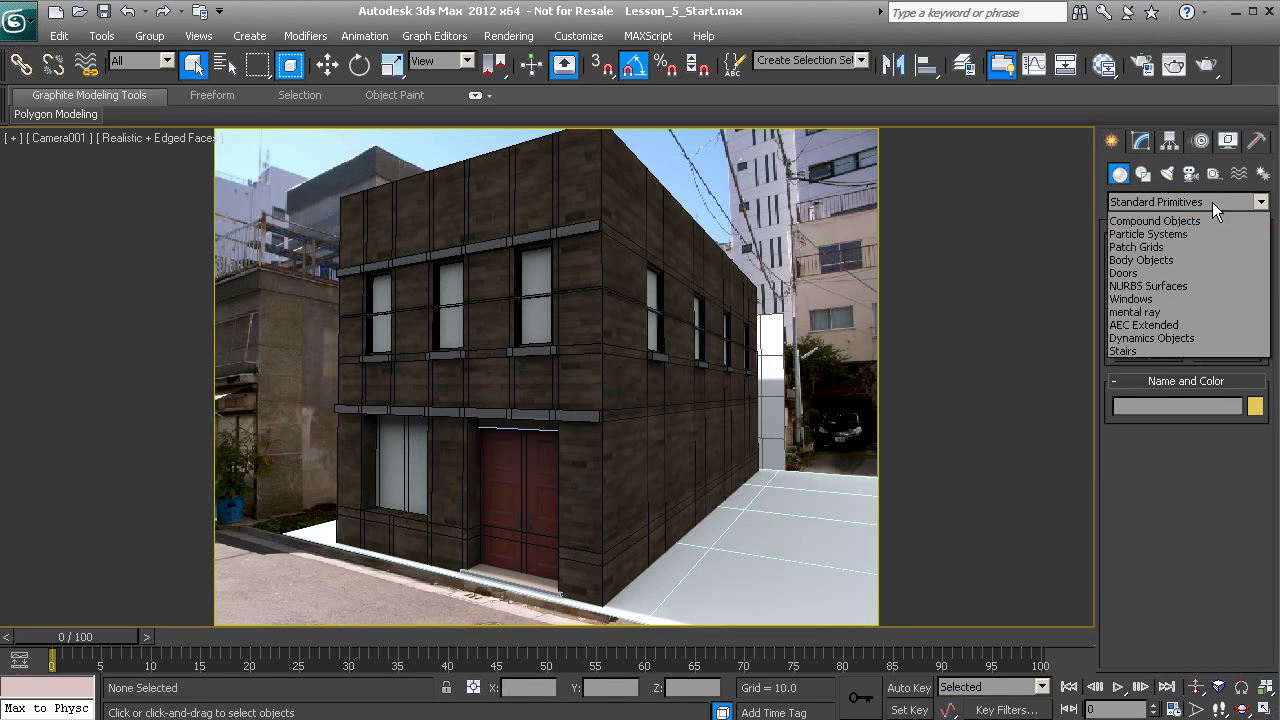
left_click(1148, 259)
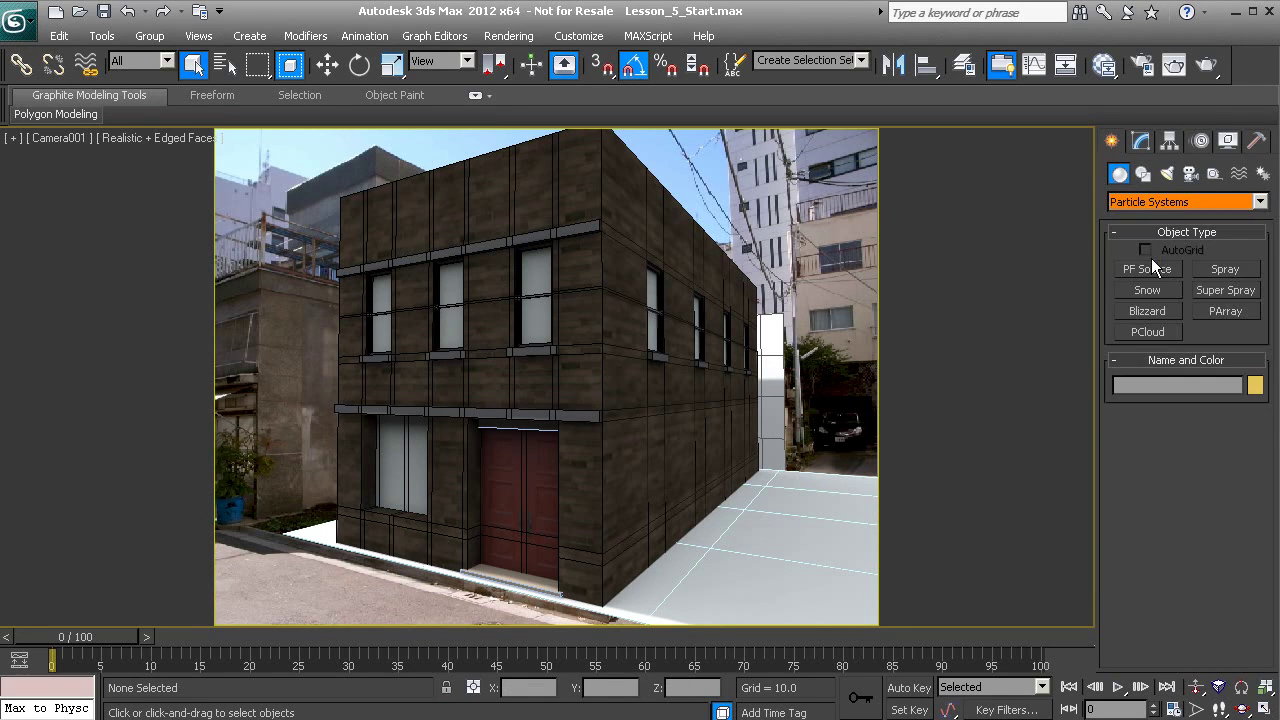
left_click(1148, 270)
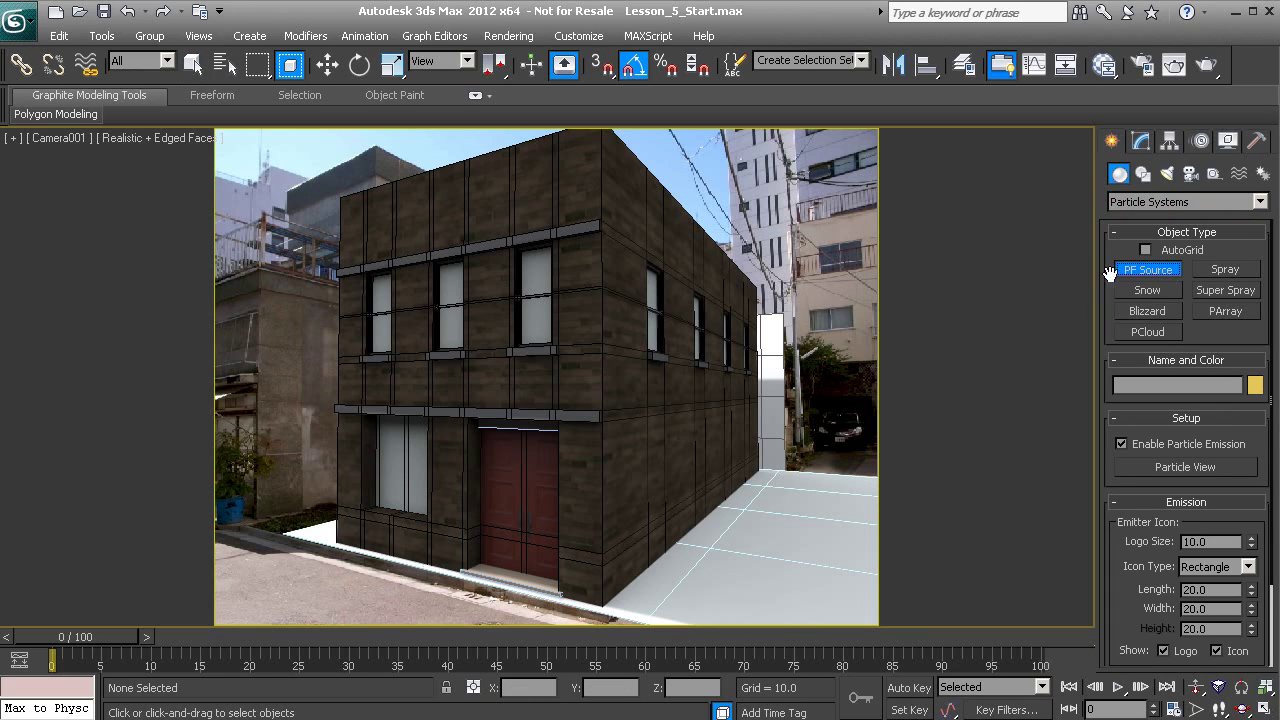
left_click(1145, 249)
left_click_drag(524, 256, 553, 341)
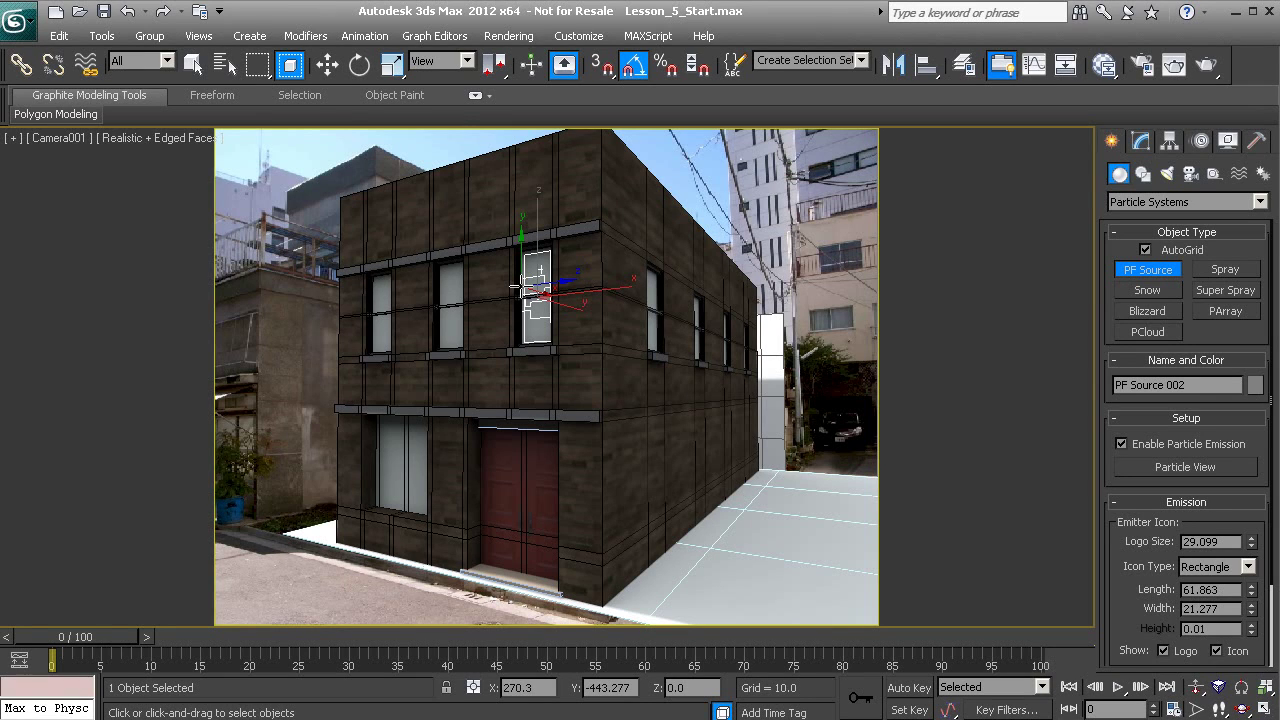
right_click(531, 290)
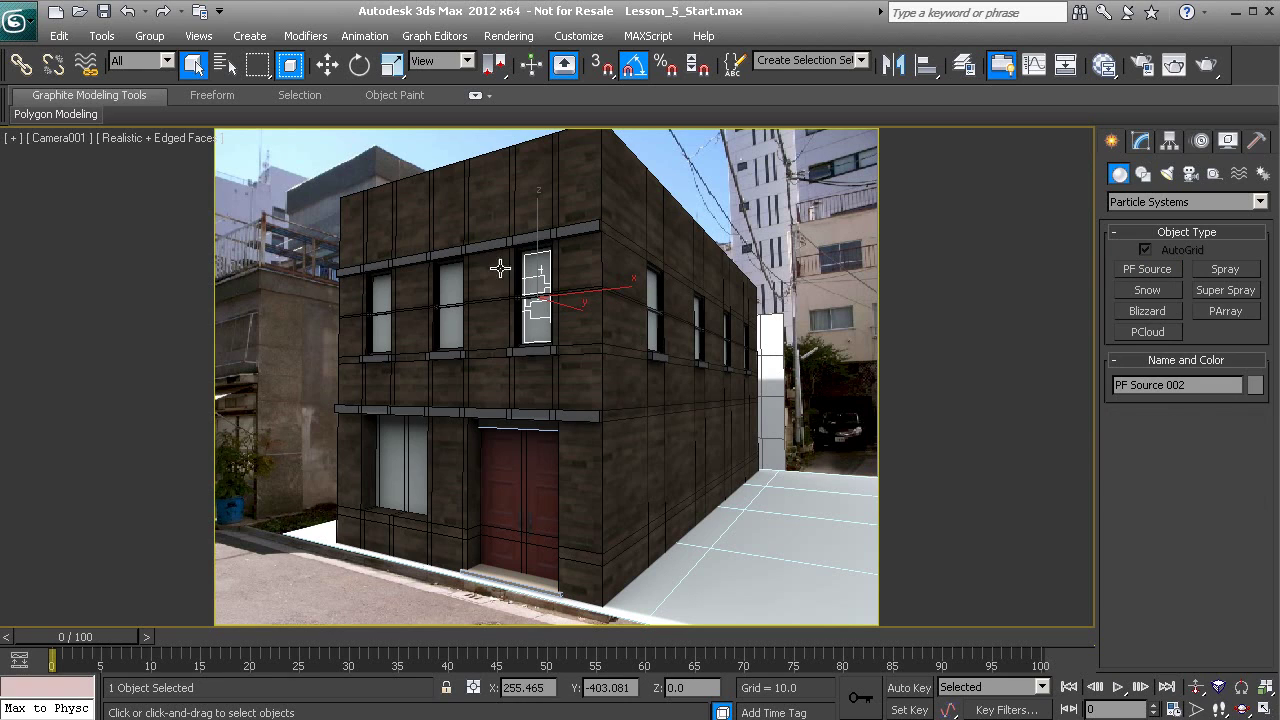
Rotate the new particle source to 180 degrees on Z so it emits out of the window, and preview it at frame 10
left_click(359, 65)
left_click_drag(524, 286, 703, 295)
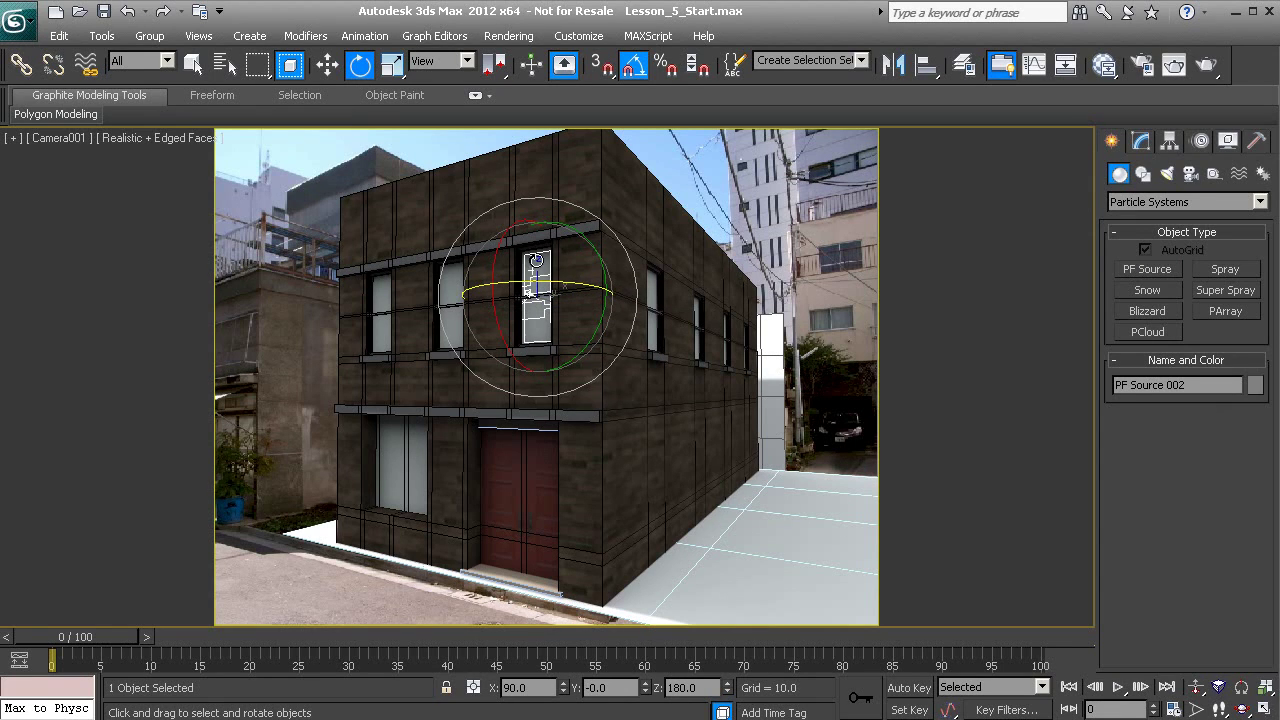
left_click_drag(121, 627, 209, 632)
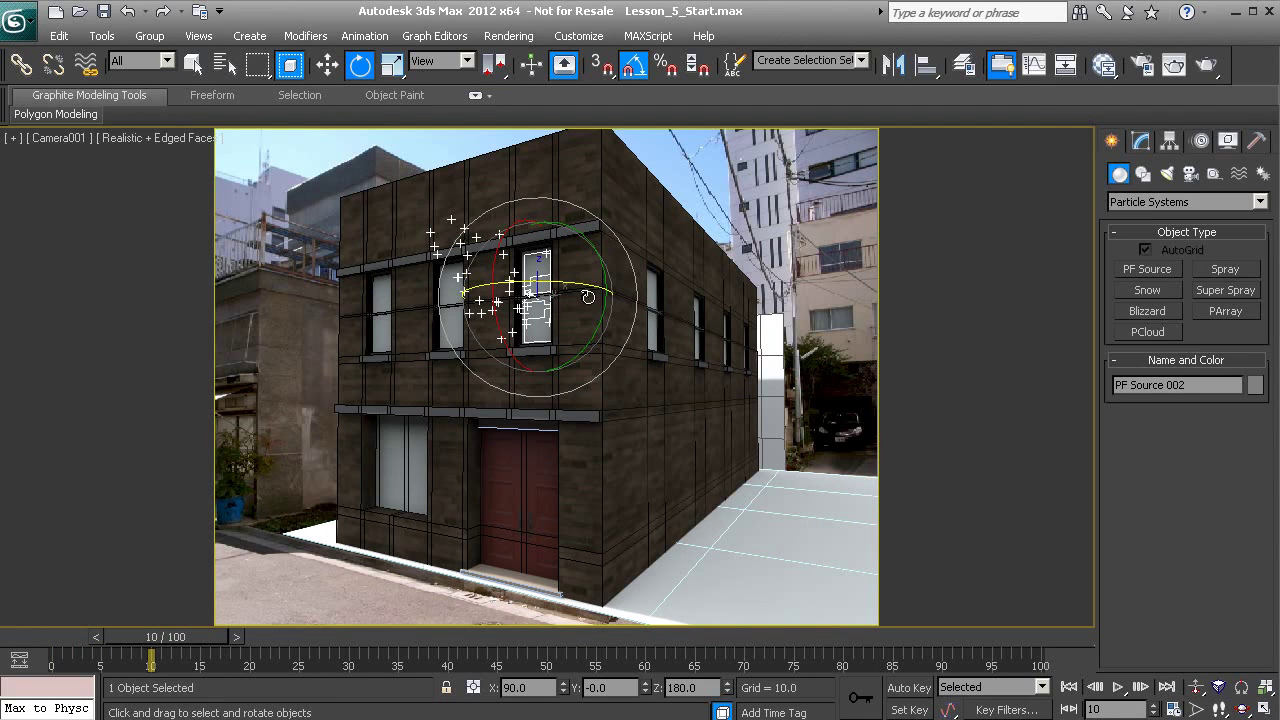
Open Particle View for the new source and rename PF Source 001 as Smoke01
left_click(1141, 141)
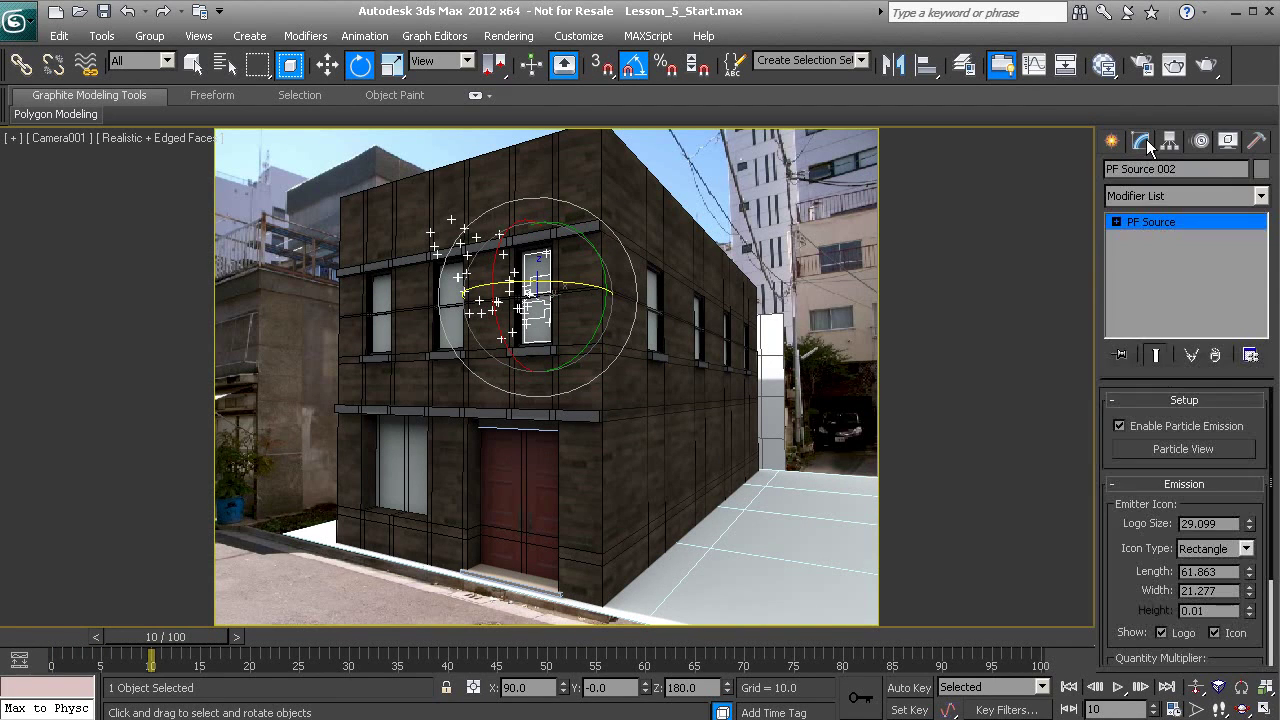
left_click(1183, 451)
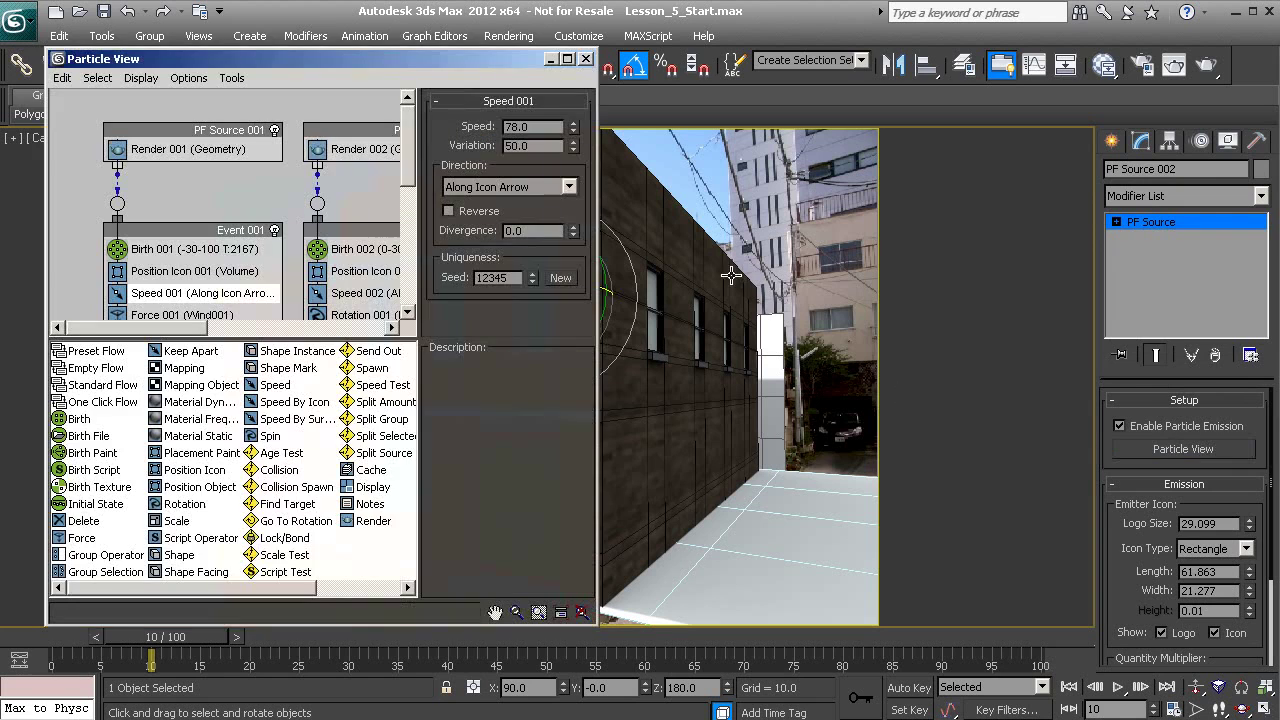
left_click_drag(380, 58, 1009, 70)
middle_click_drag(836, 206, 748, 190)
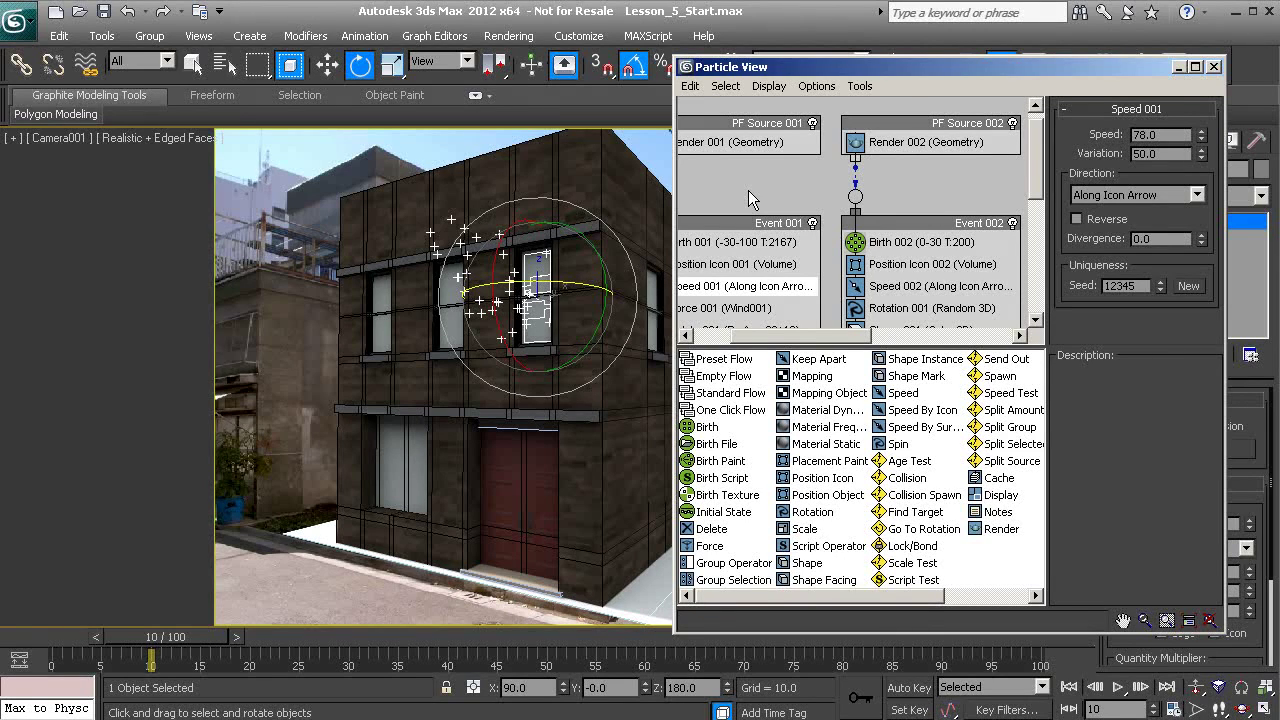
left_click(762, 124)
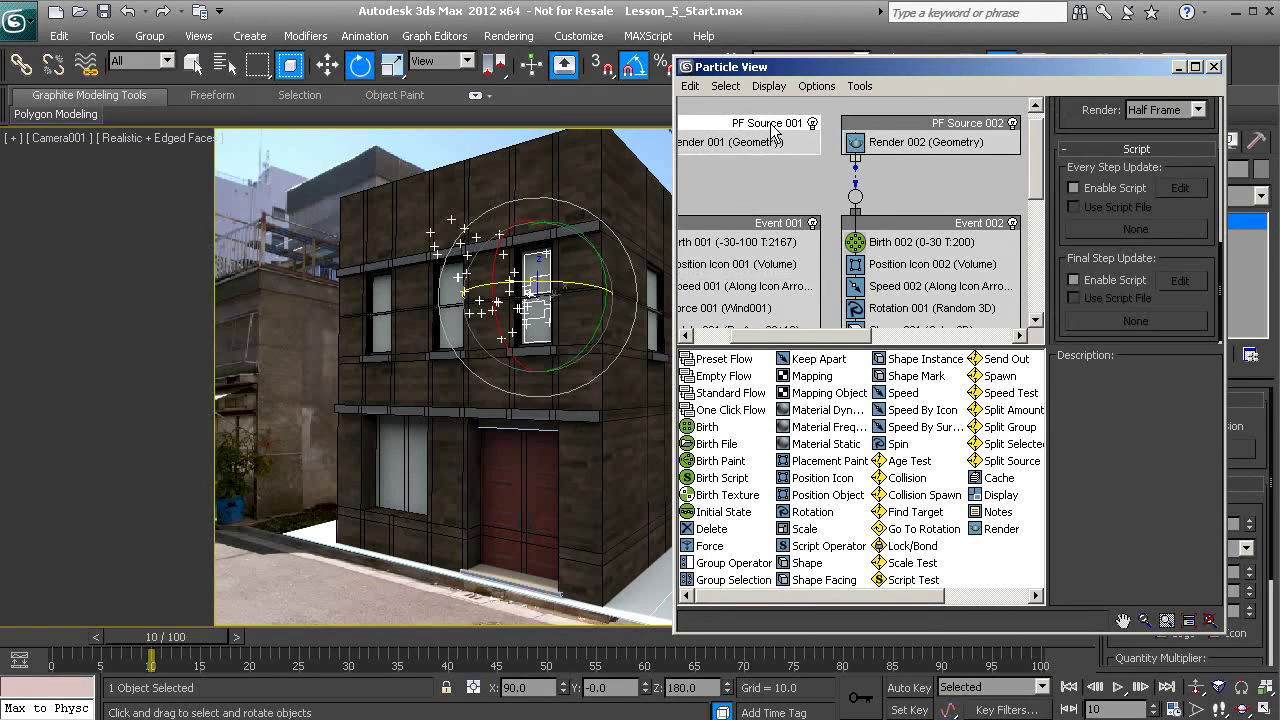
right_click(771, 130)
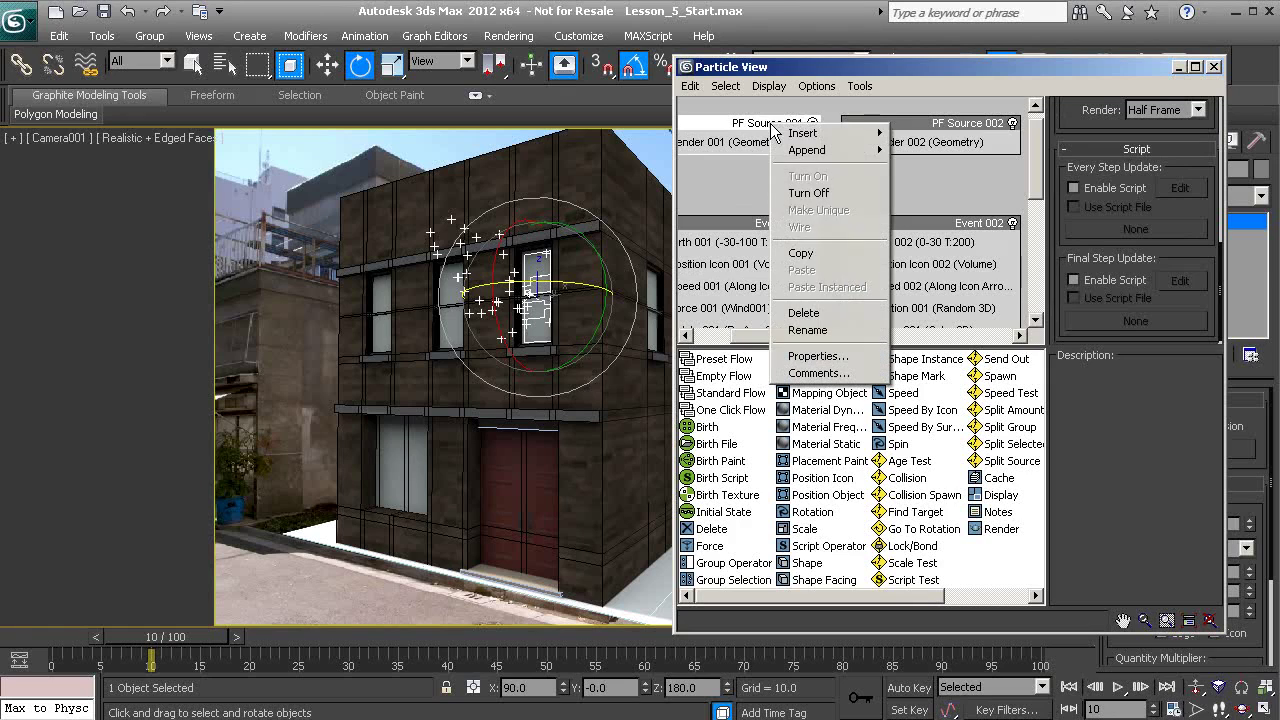
left_click(812, 331)
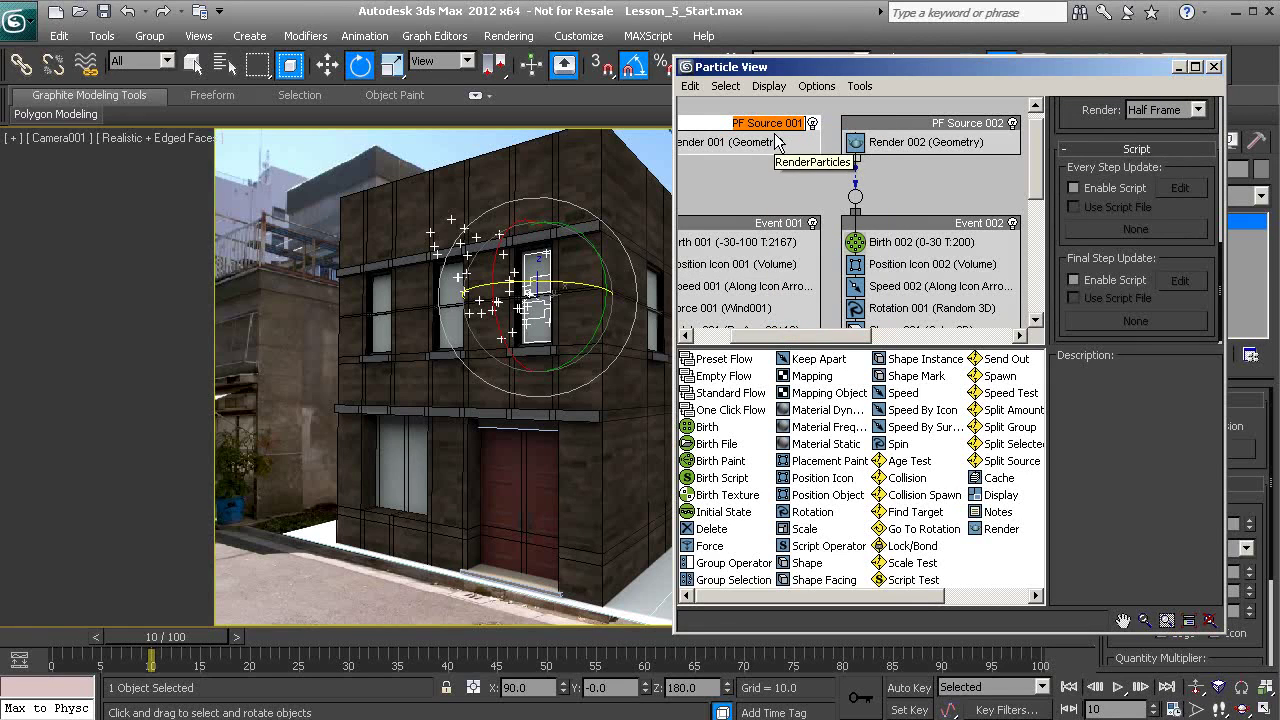
type("Smoke01")
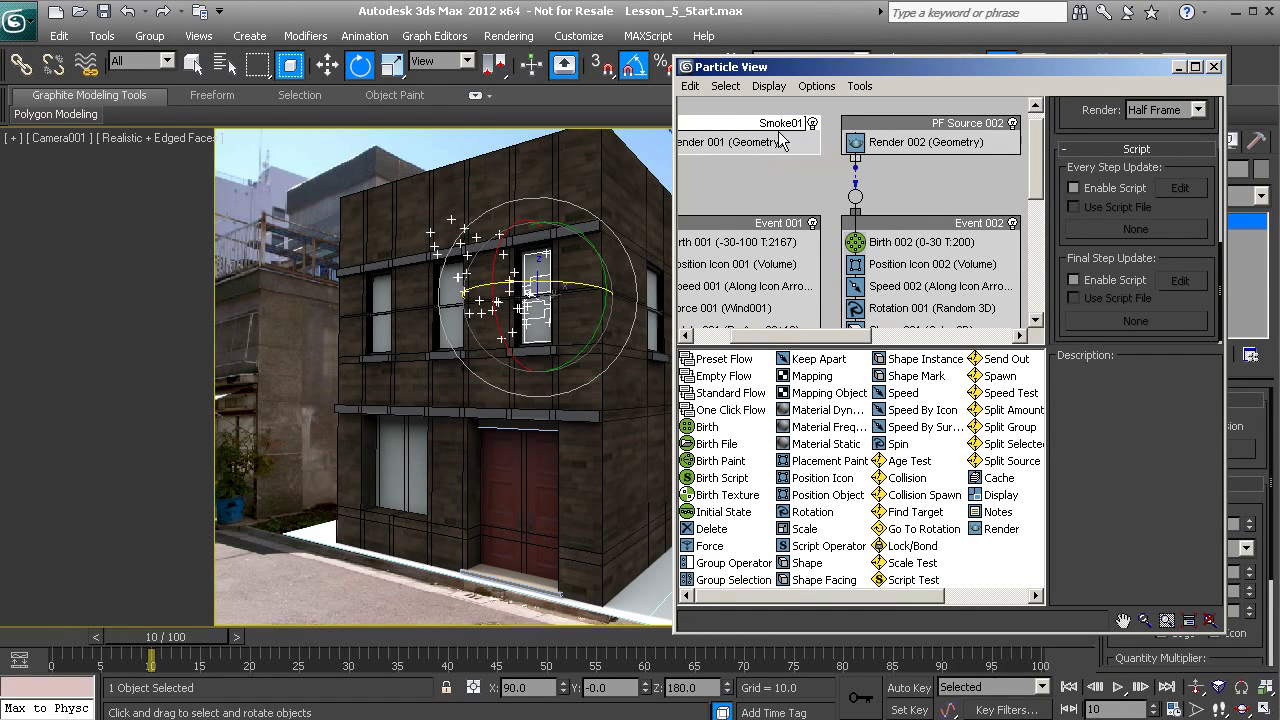
Rename PF Source 002 as Fire01
left_click(951, 127)
right_click(952, 126)
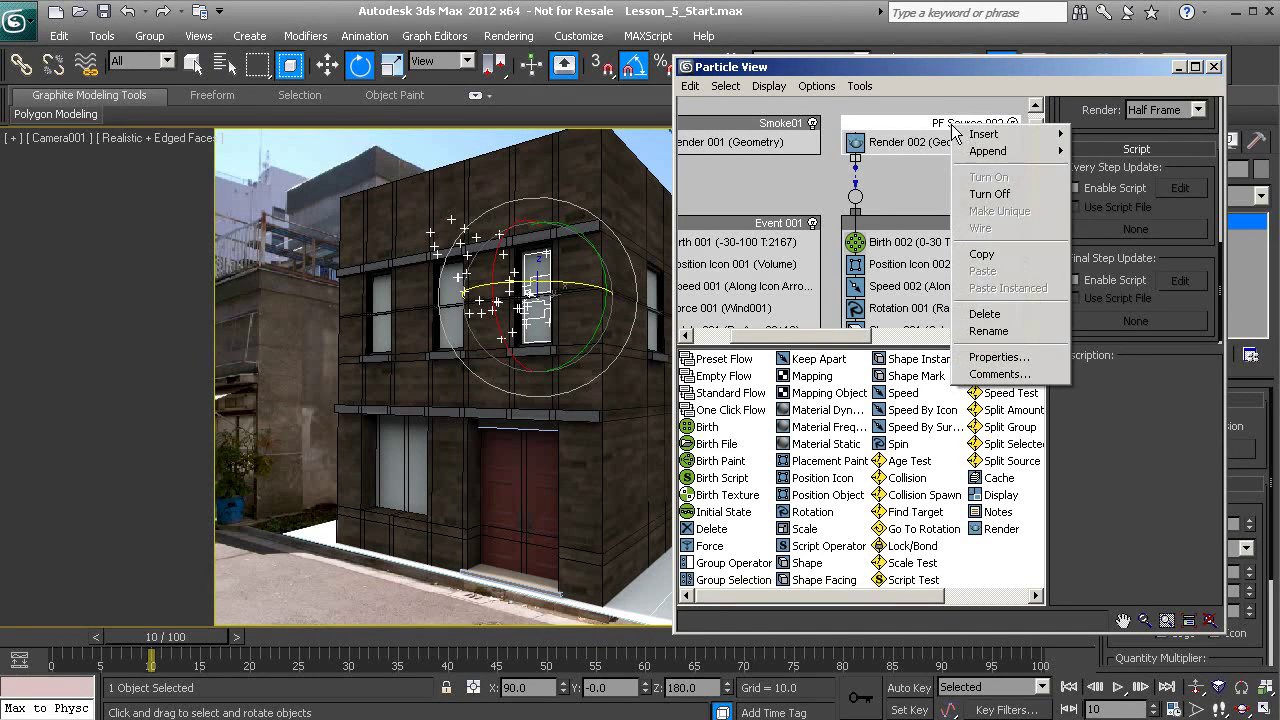
left_click(988, 331)
type("Fire")
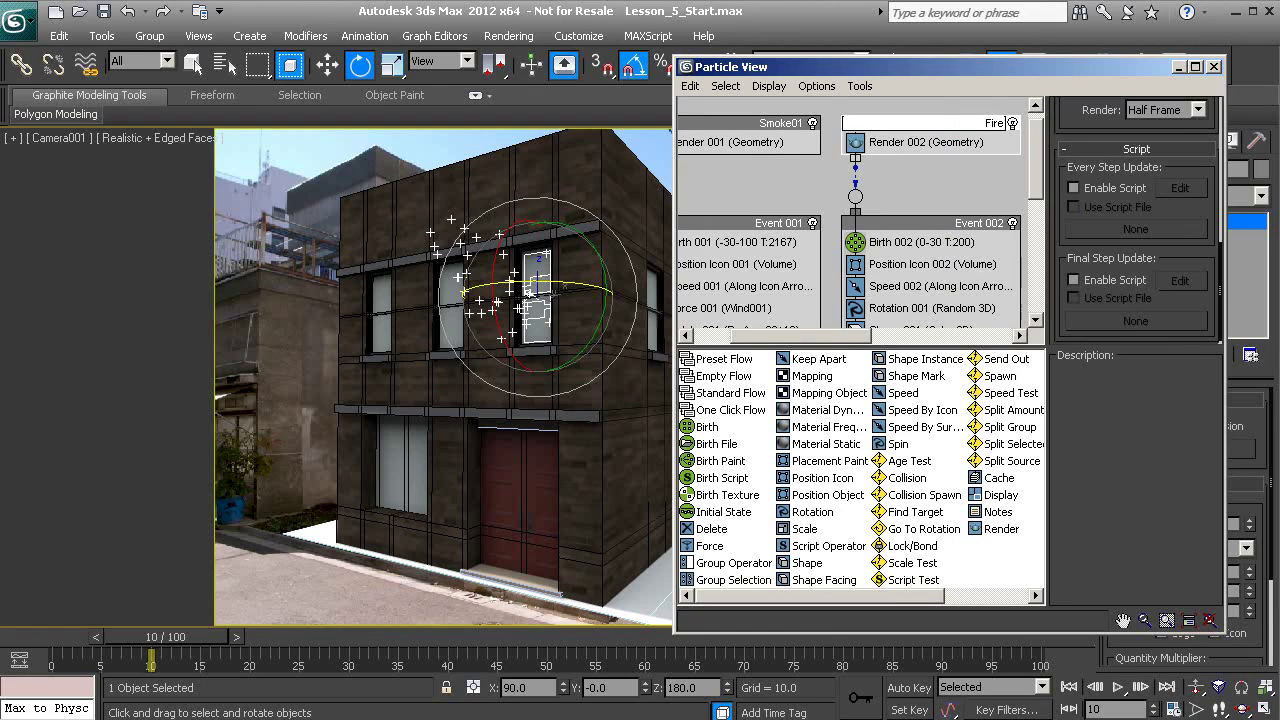
type("01")
key("Return")
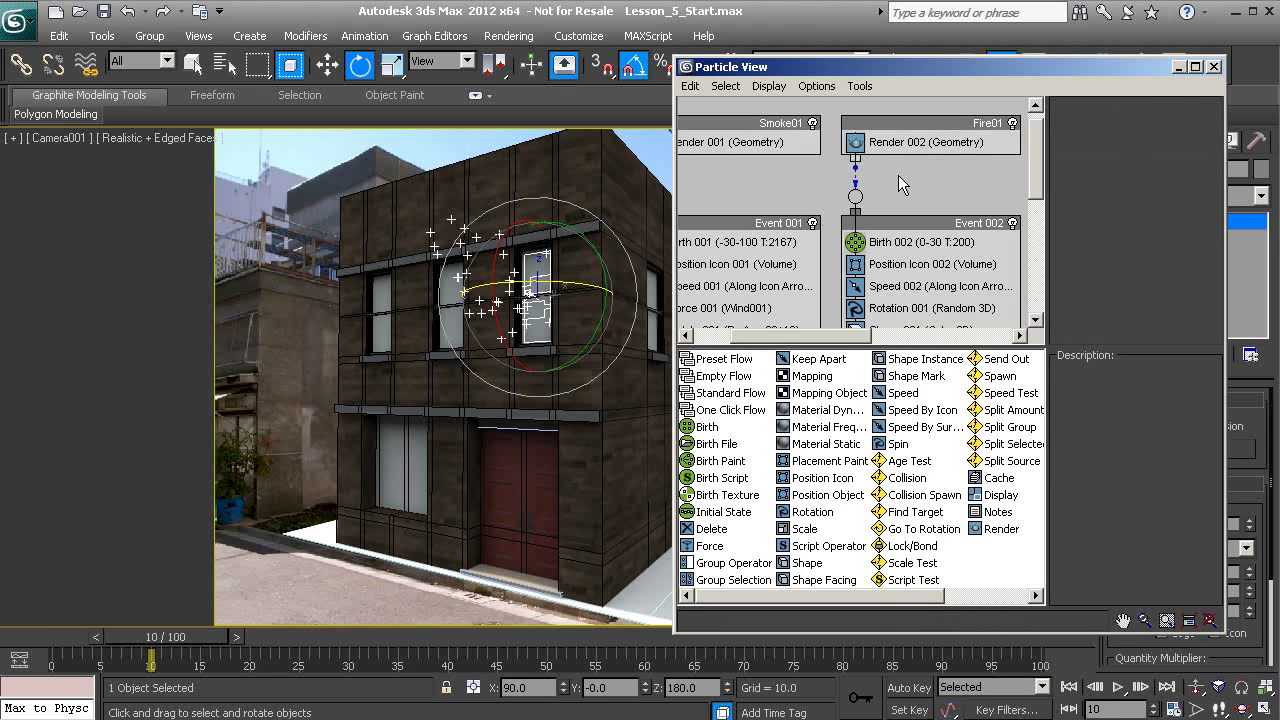
Set the Fire01 Birth operator to emit from frame -30 to 100 at a rate of 100
middle_click_drag(898, 191, 840, 119)
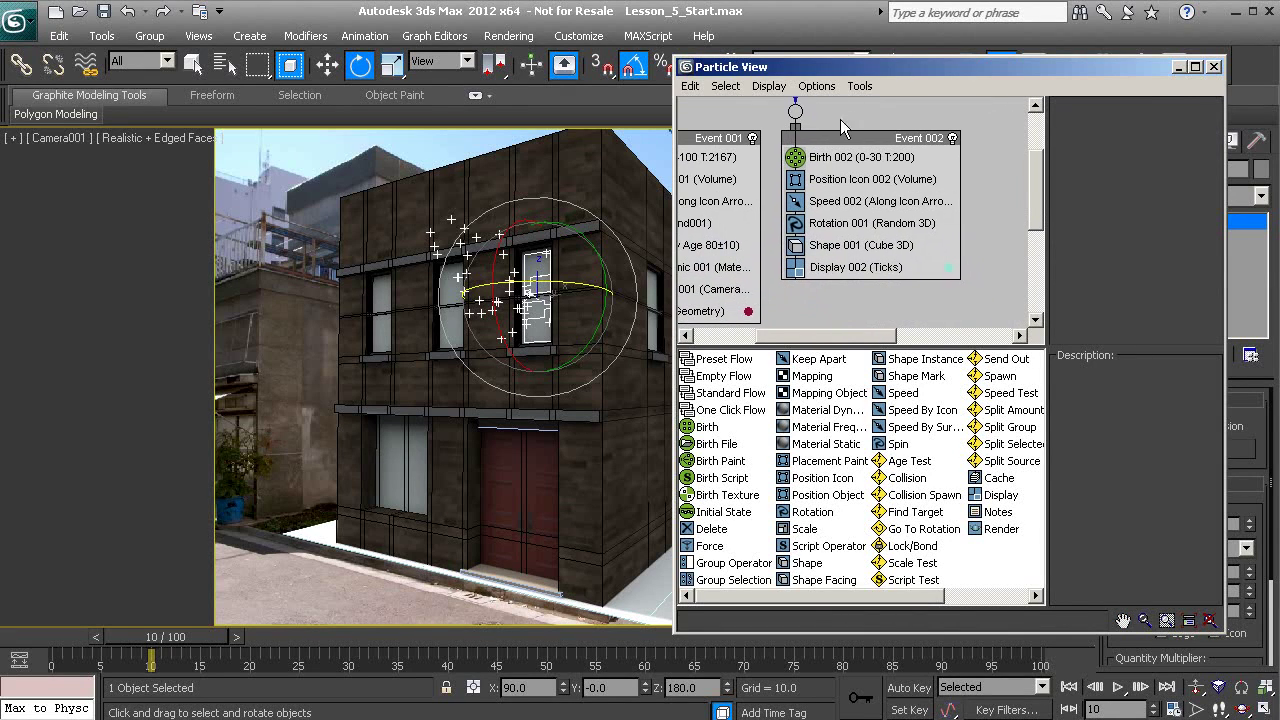
left_click(873, 162)
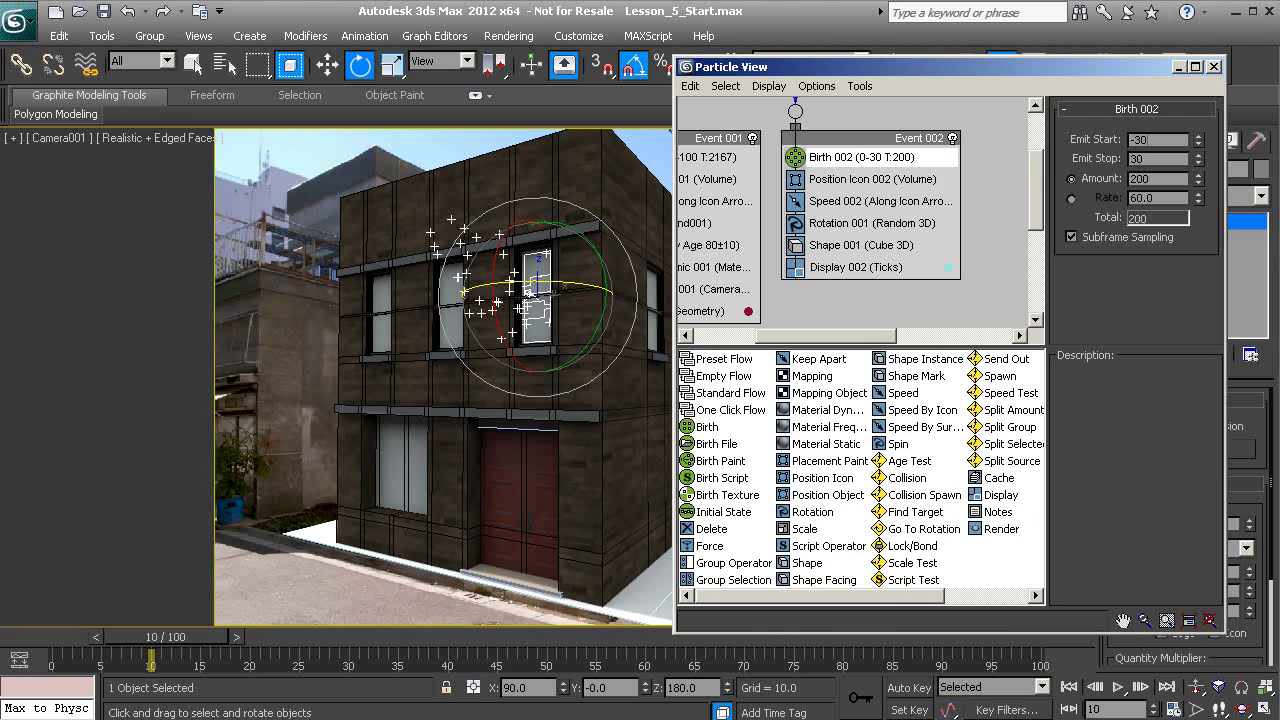
double_click(1146, 158)
type("100")
key("Return")
left_click(1071, 198)
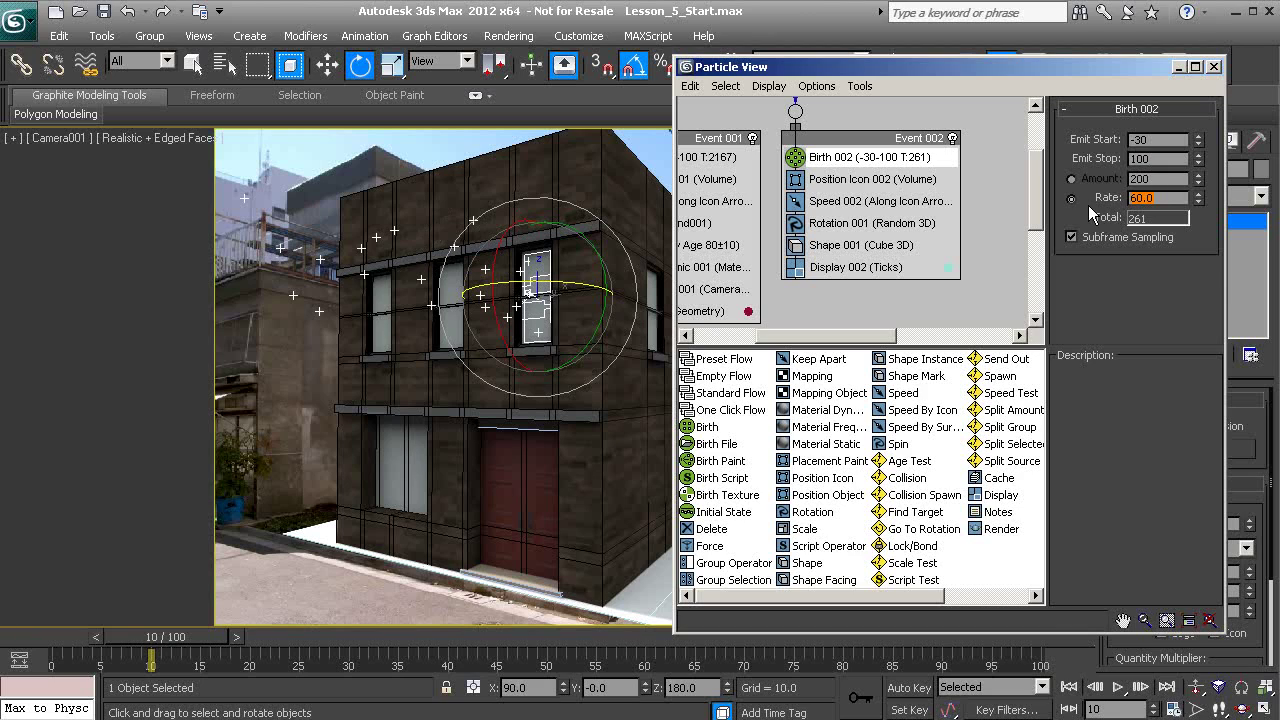
type("100")
key("Return")
Add a Force operator using Wind001 below the Rotation operator in Event 002, and preview the particles at frame 48
left_click(905, 182)
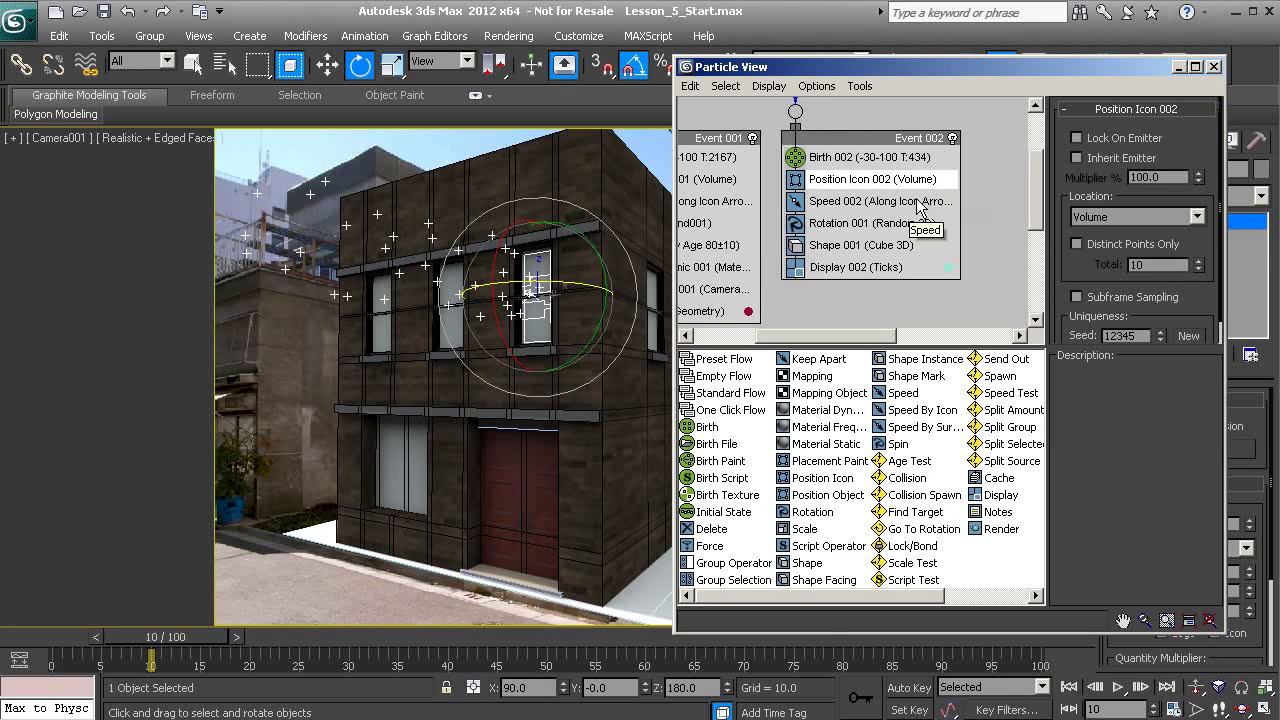
left_click(822, 205)
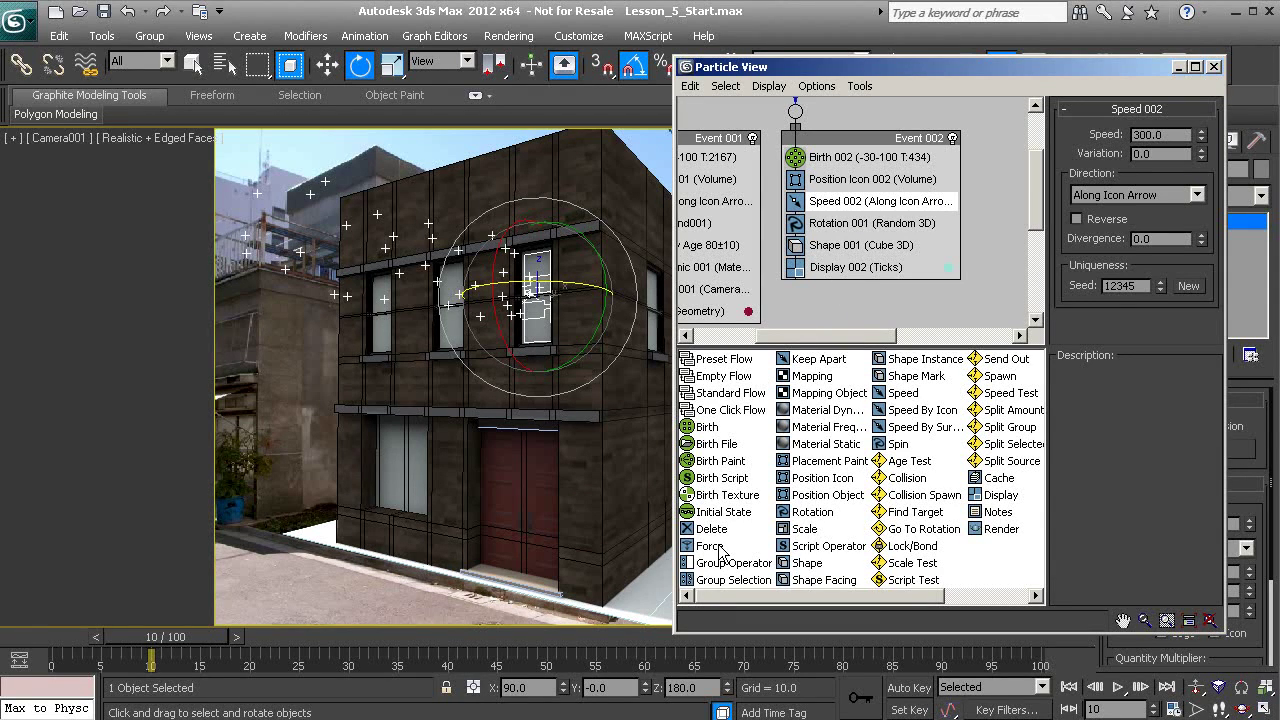
left_click_drag(706, 549, 838, 246)
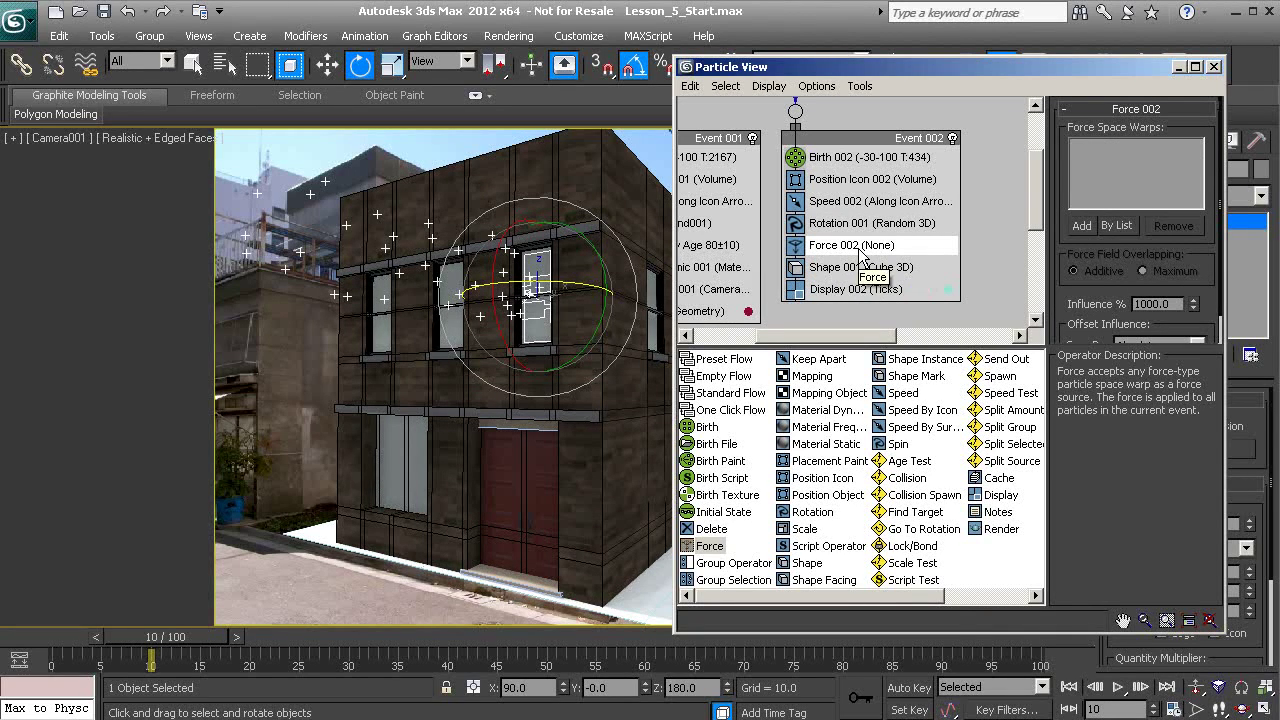
left_click(1118, 226)
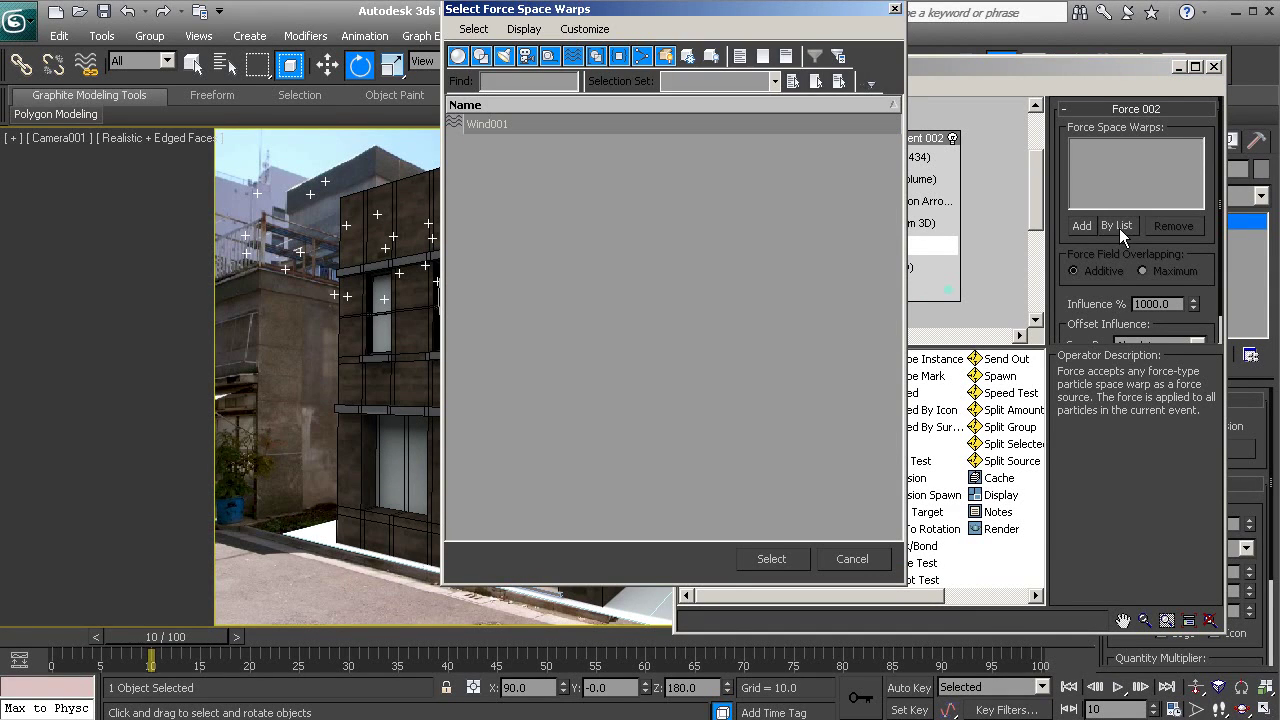
left_click(497, 126)
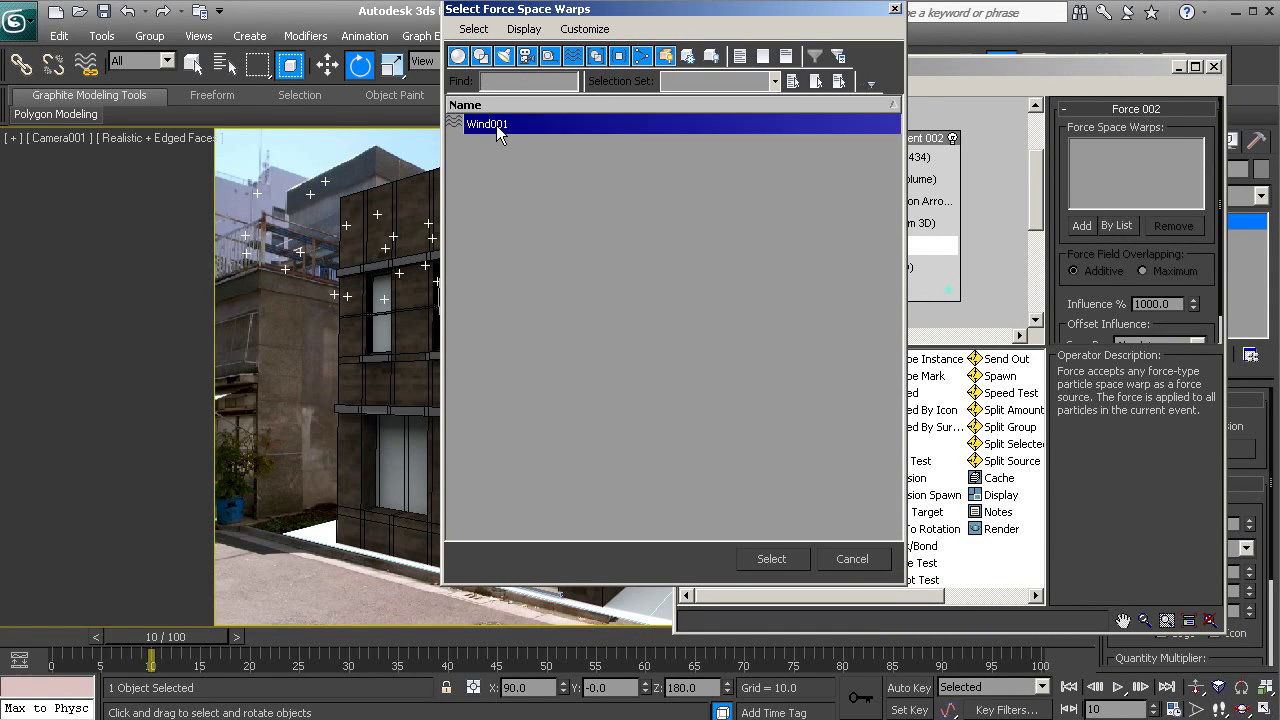
left_click(769, 559)
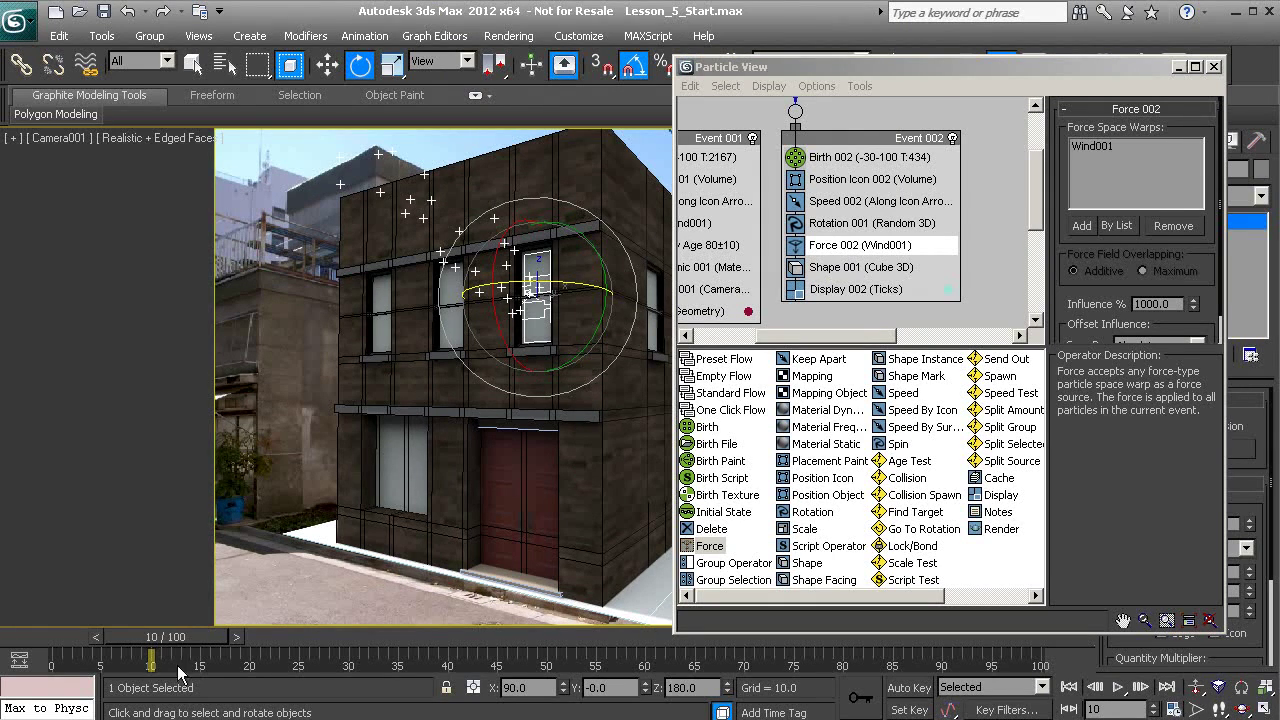
left_click_drag(169, 641, 526, 637)
key("e")
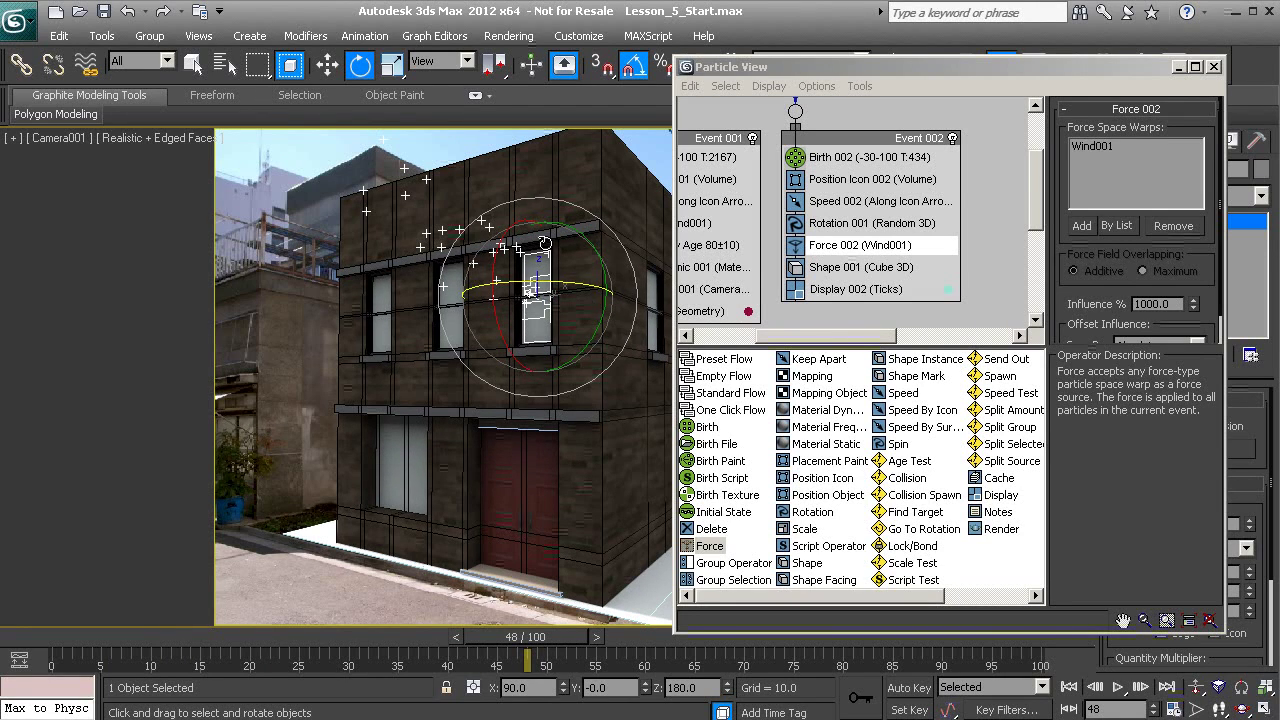
Set the speed of the Fire01 flow's Speed operator to 25
left_click(852, 203)
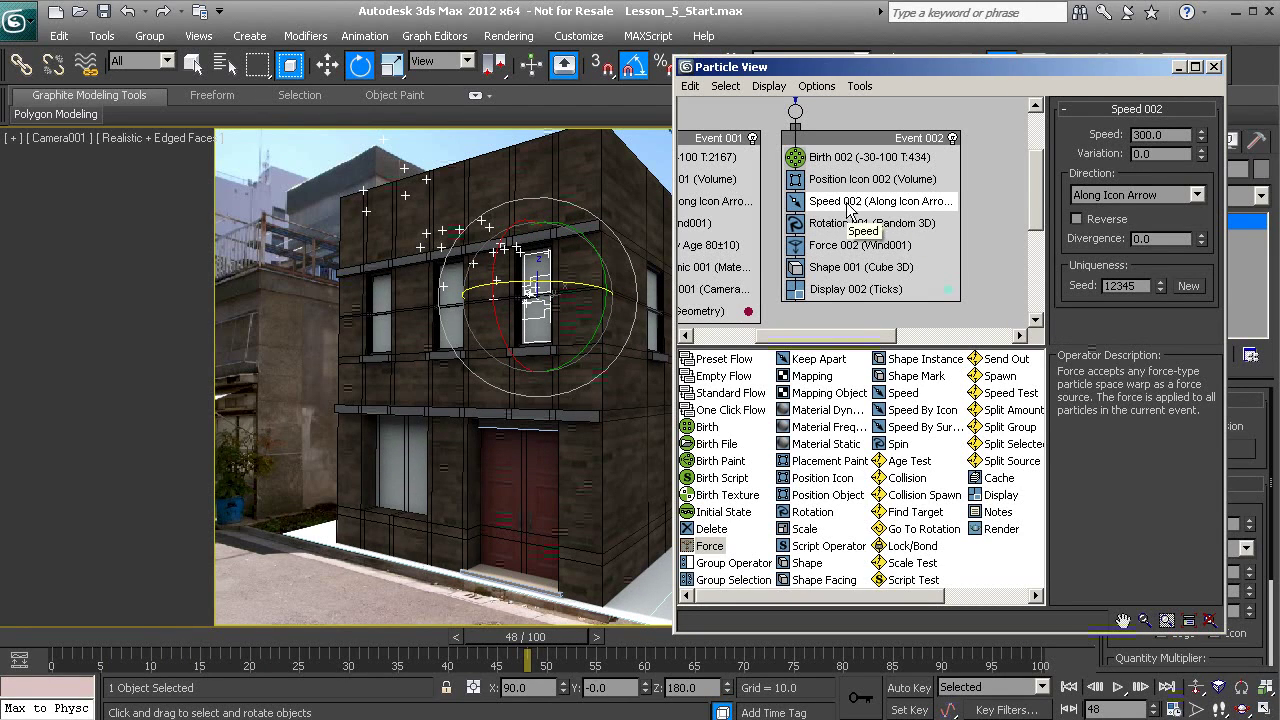
left_click_drag(1200, 138, 1193, 215)
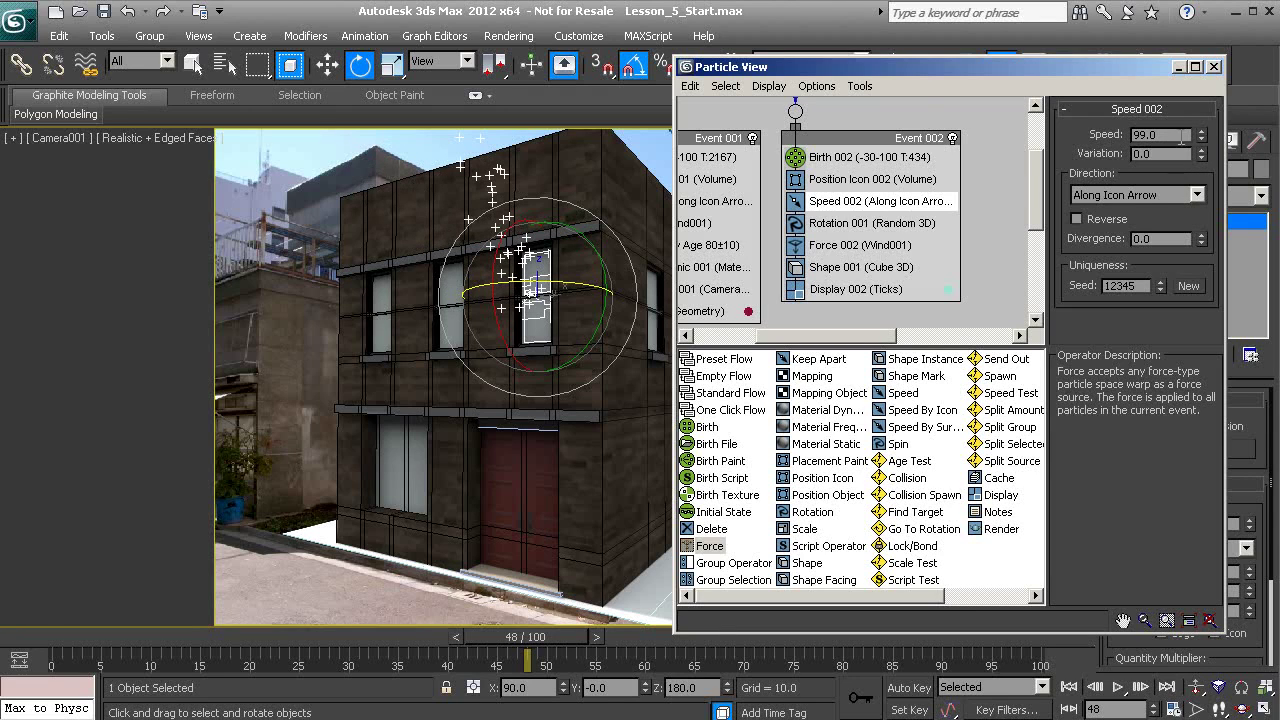
type("25")
key("Return")
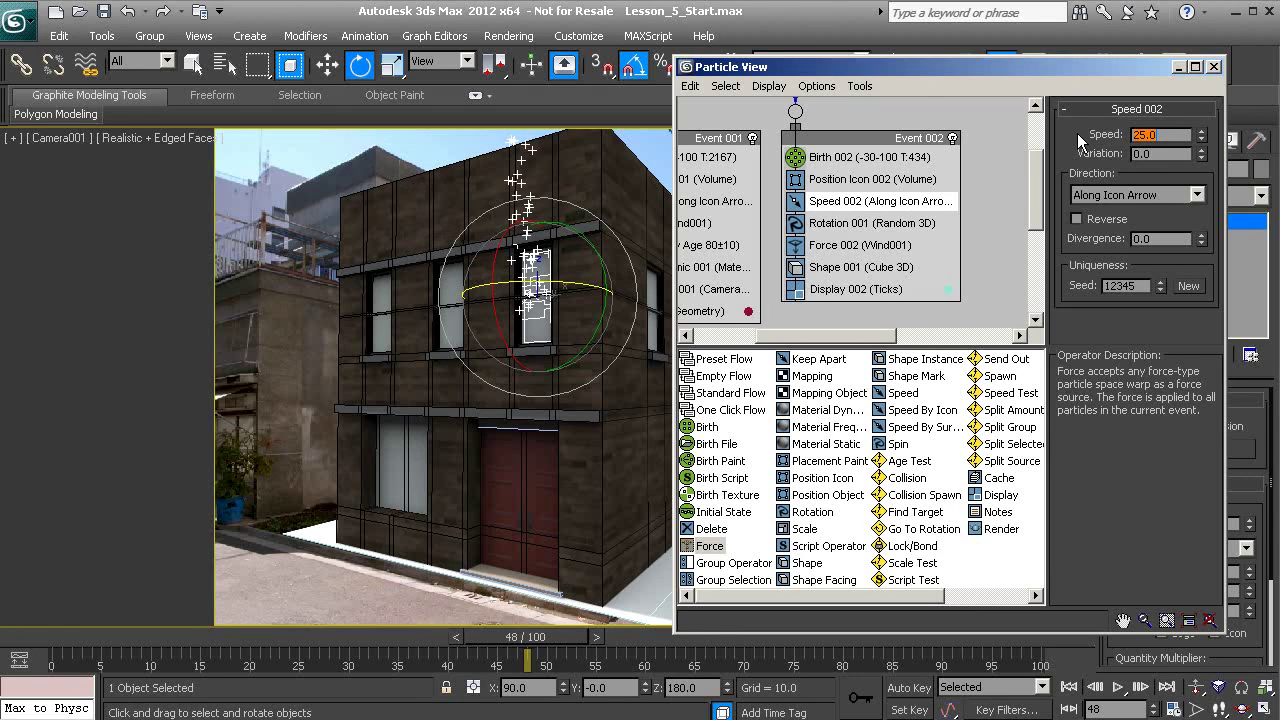
Scrub to frame 100 and play the animation to check how the fire particles move out of the window
left_click(561, 518)
left_click_drag(532, 637, 1040, 665)
key("e")
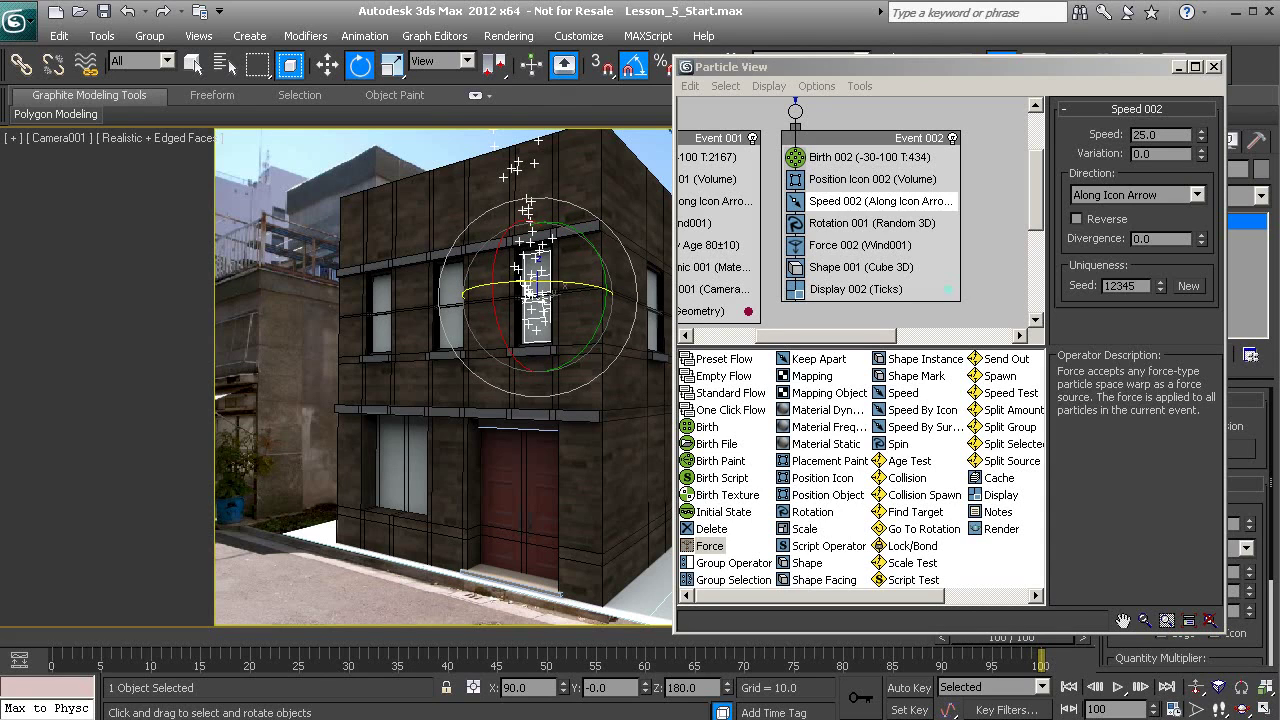
left_click(1117, 688)
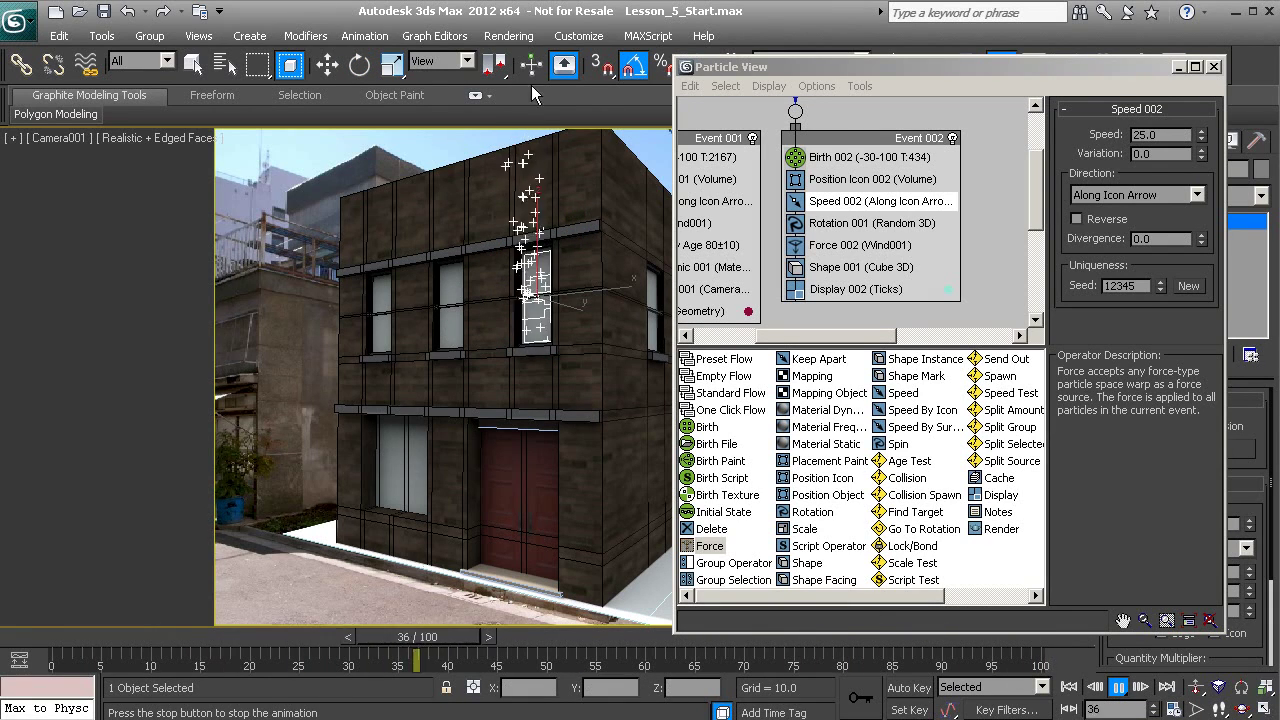
Stop the playback and set the display type of Event 002's Display operator to Bounding Boxes
key("e")
key("slash")
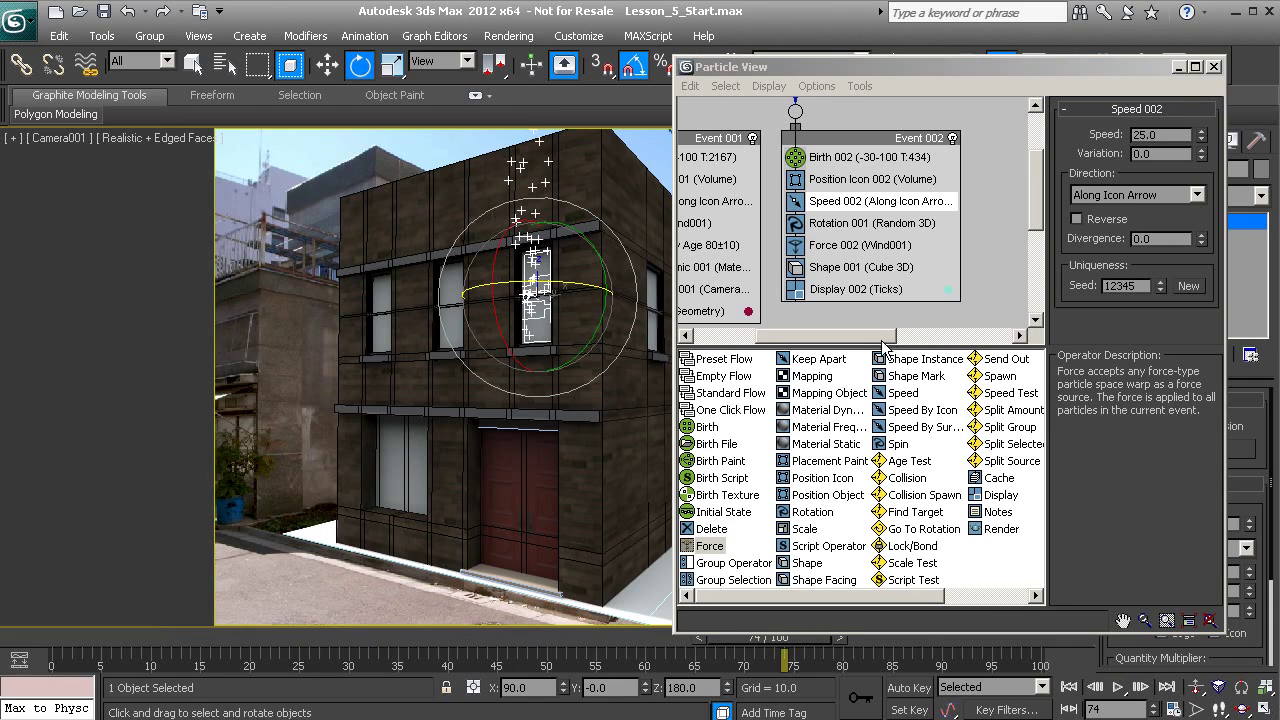
left_click(875, 290)
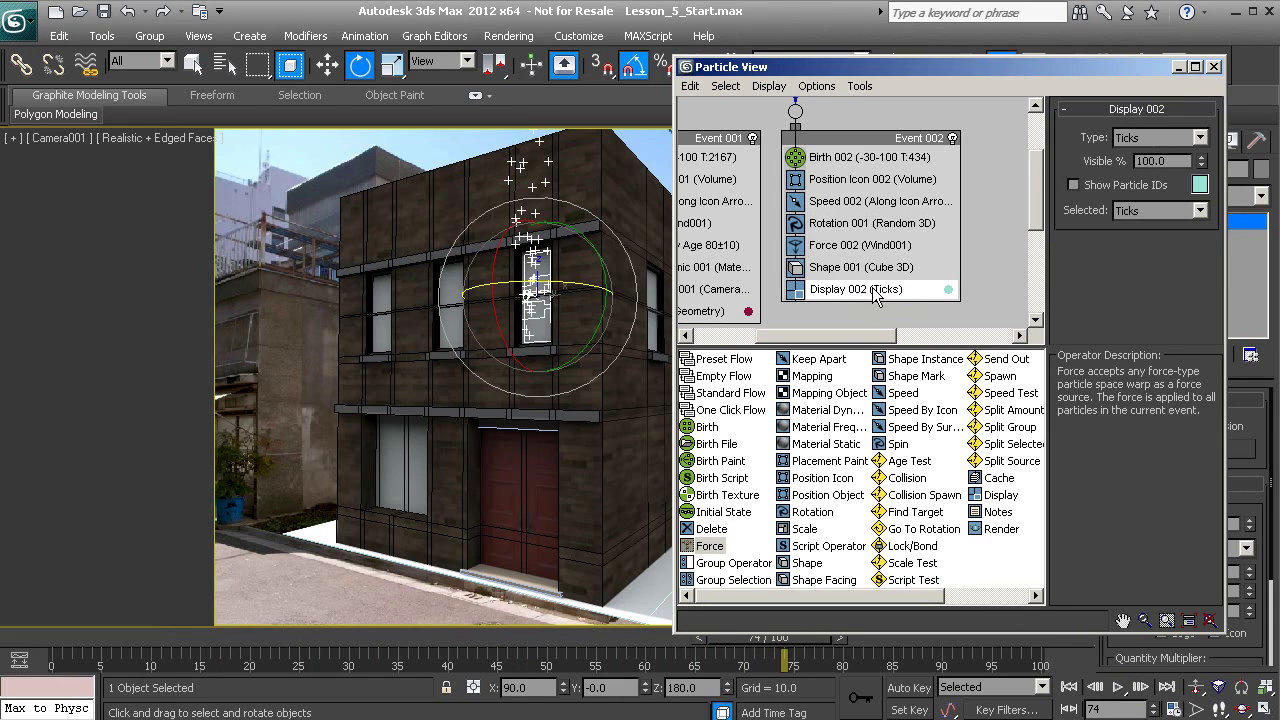
left_click(1159, 139)
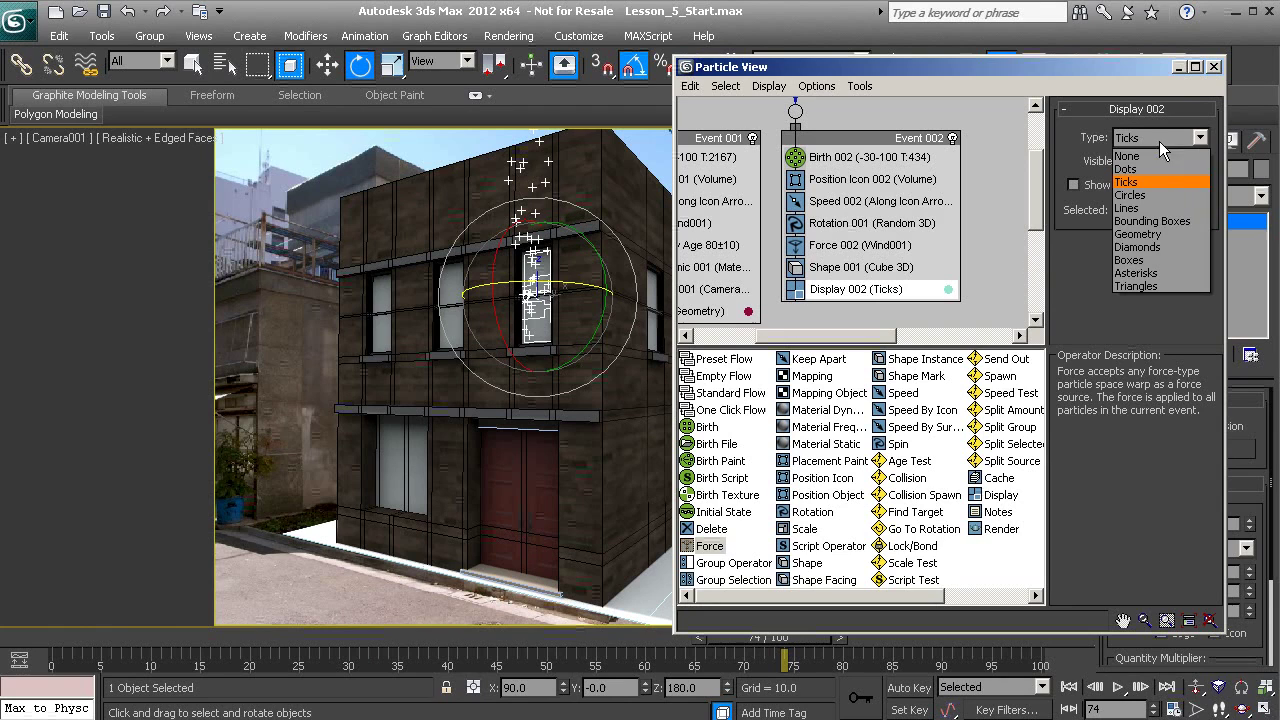
left_click(1140, 234)
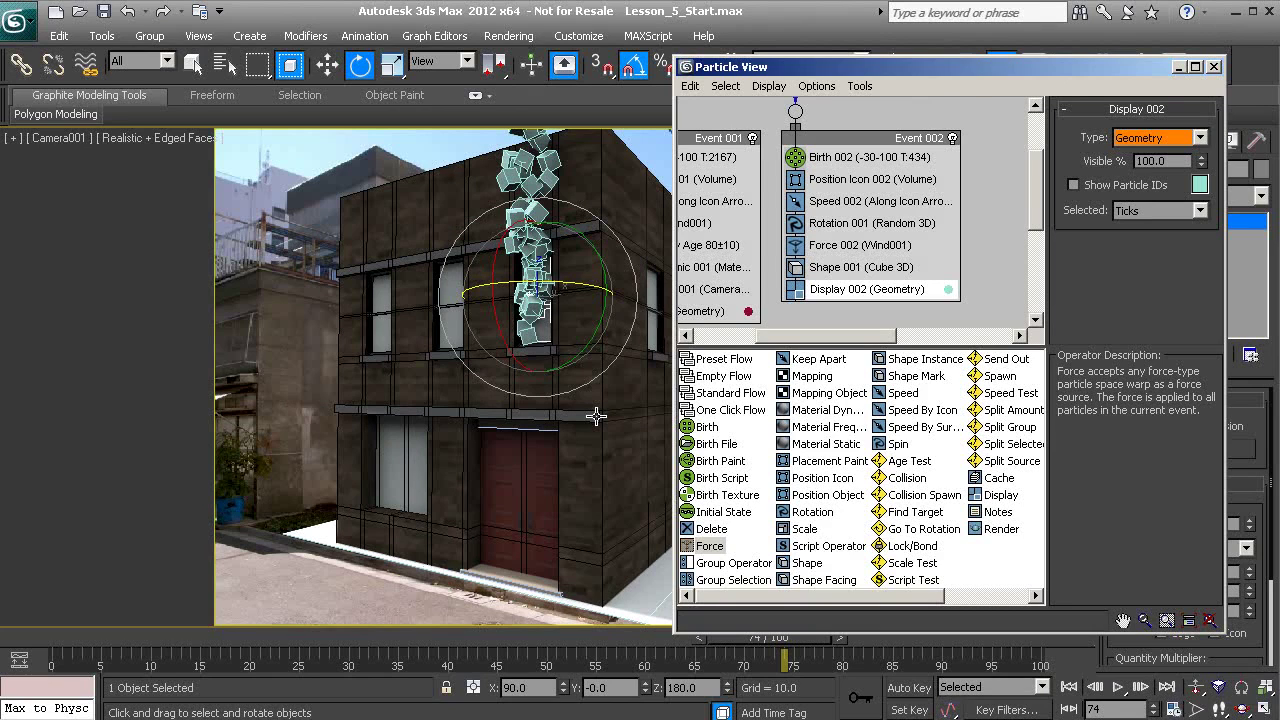
scroll(596, 416, "up", 1)
Add a Scale operator between the Force and Shape operators in Event 002 and set its type to Absolute
left_click_drag(797, 537, 846, 267)
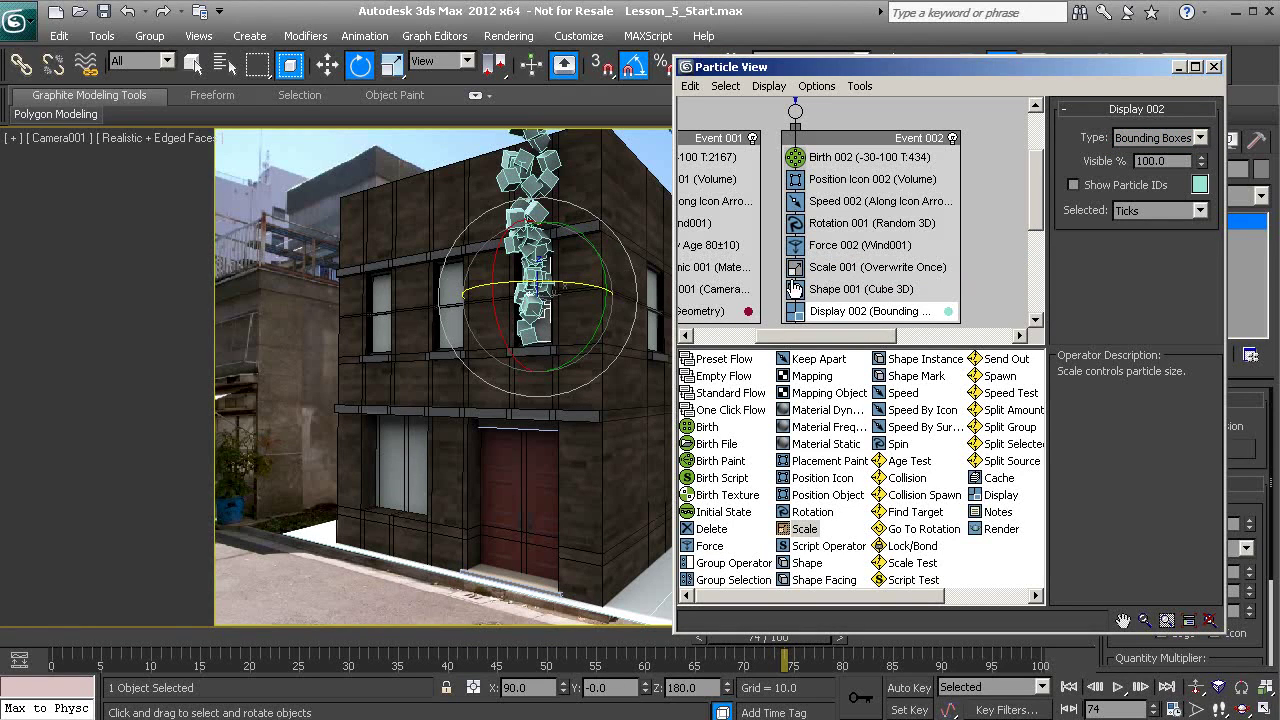
left_click(864, 270)
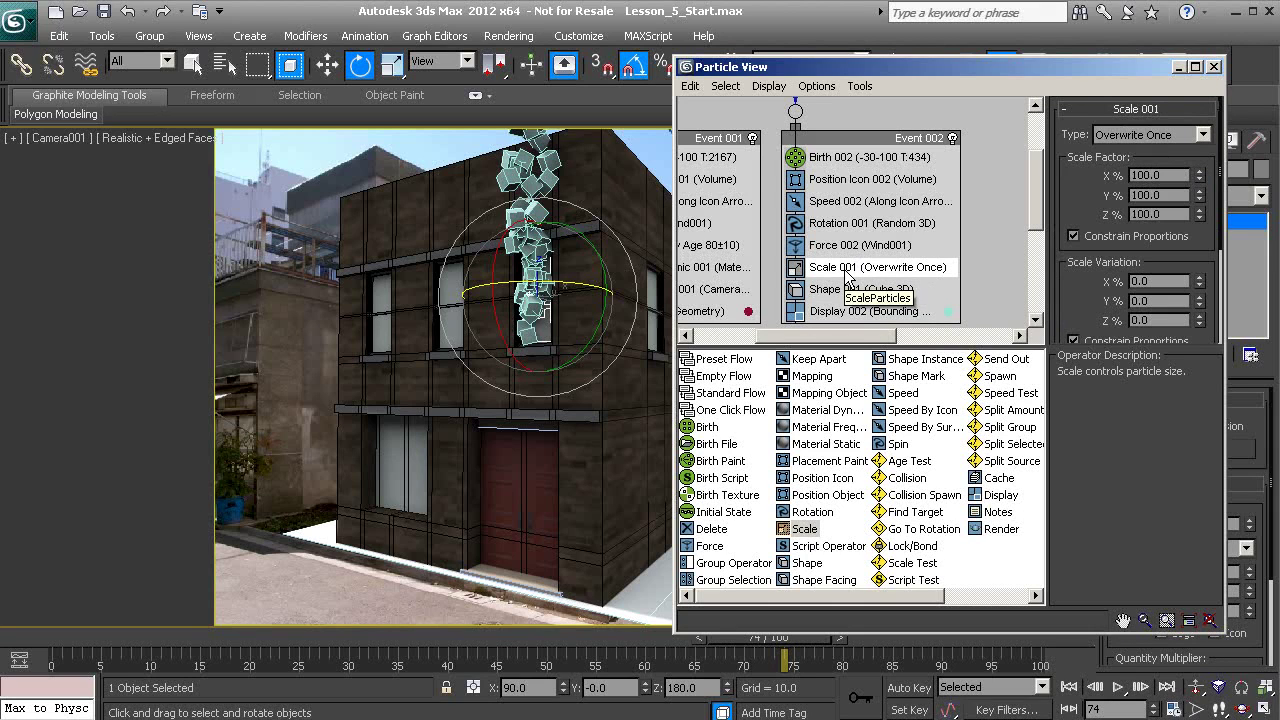
left_click(1195, 135)
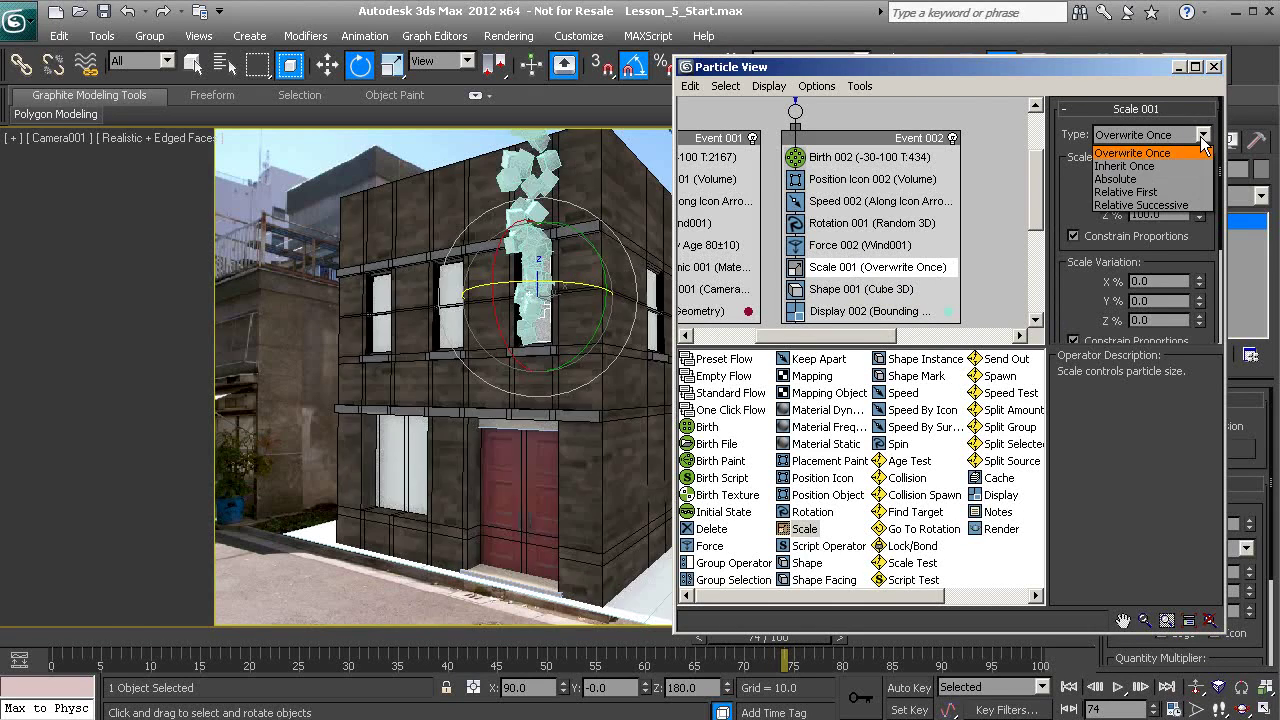
left_click(1133, 178)
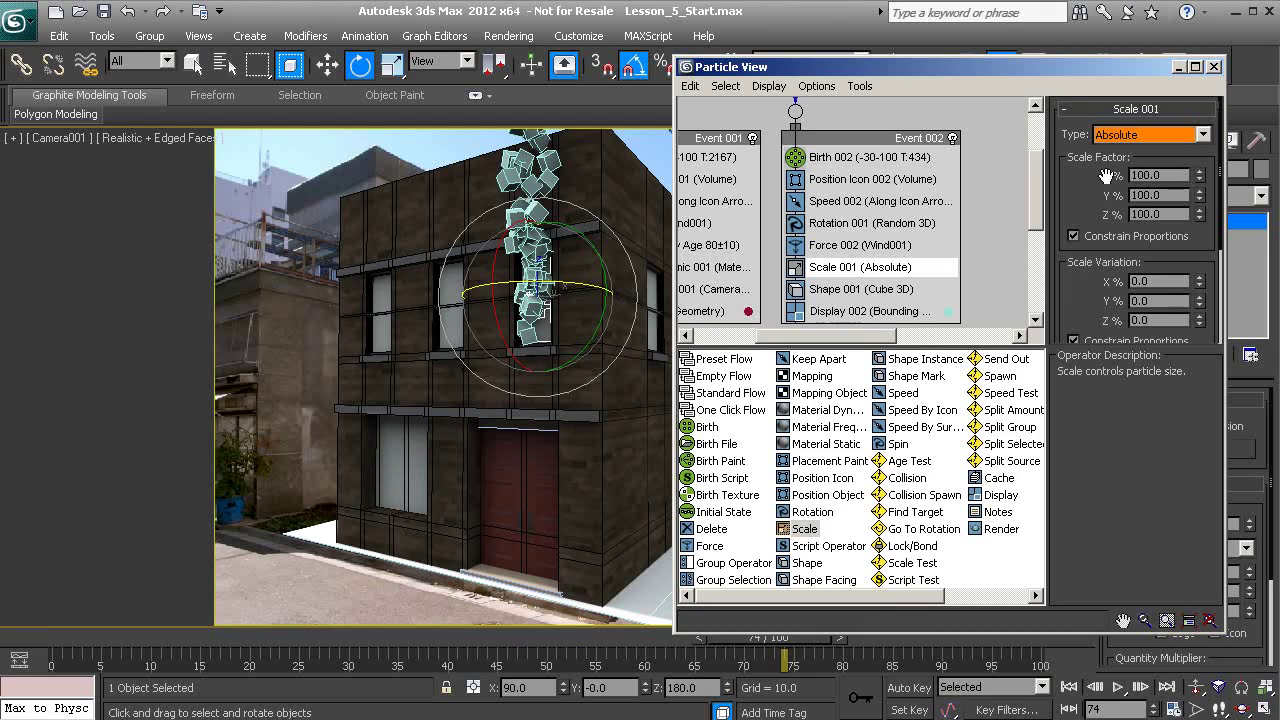
Sync the Scale operator's animation offset keying by Particle Age
left_click_drag(1102, 225, 1102, 155)
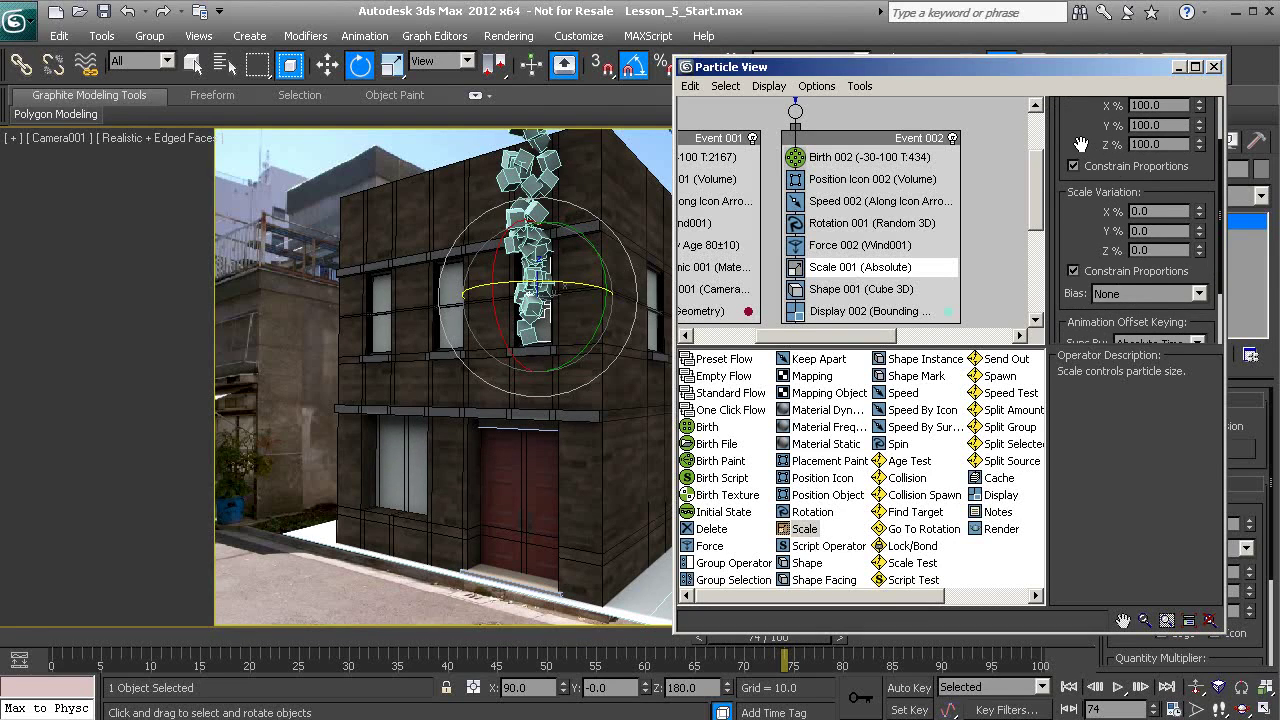
left_click_drag(1092, 225, 1083, 193)
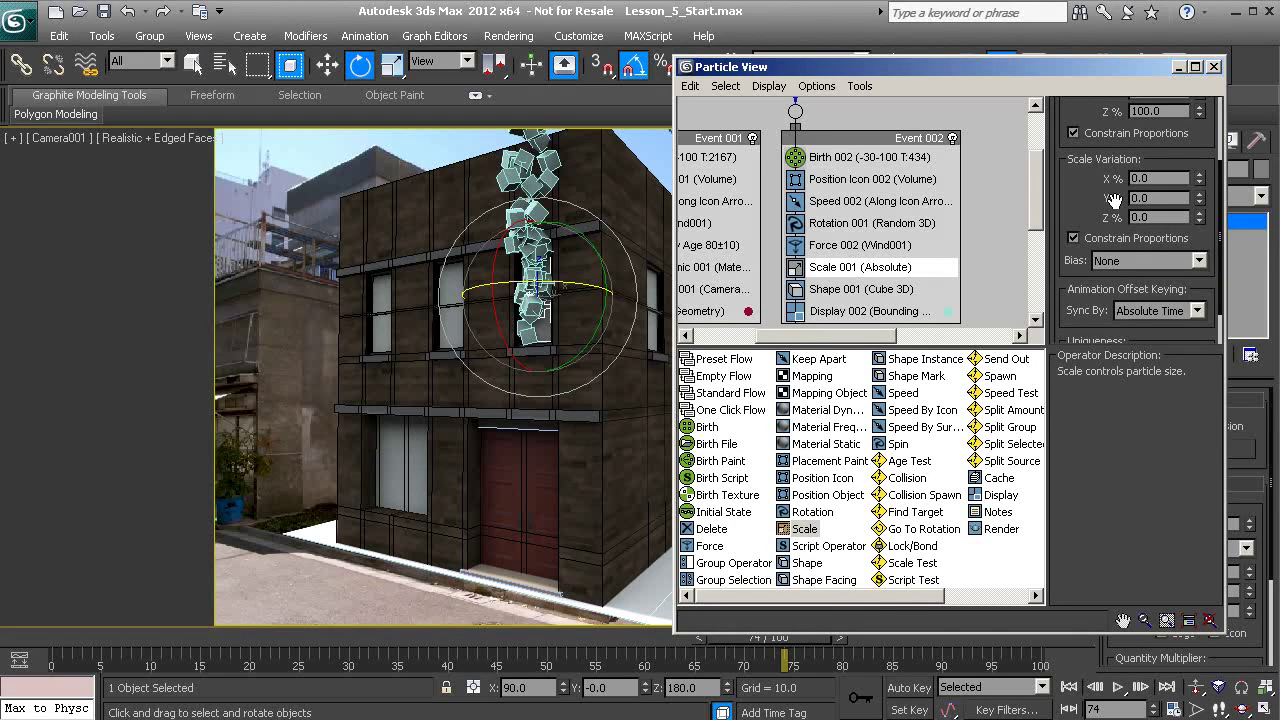
left_click_drag(1083, 218, 1079, 172)
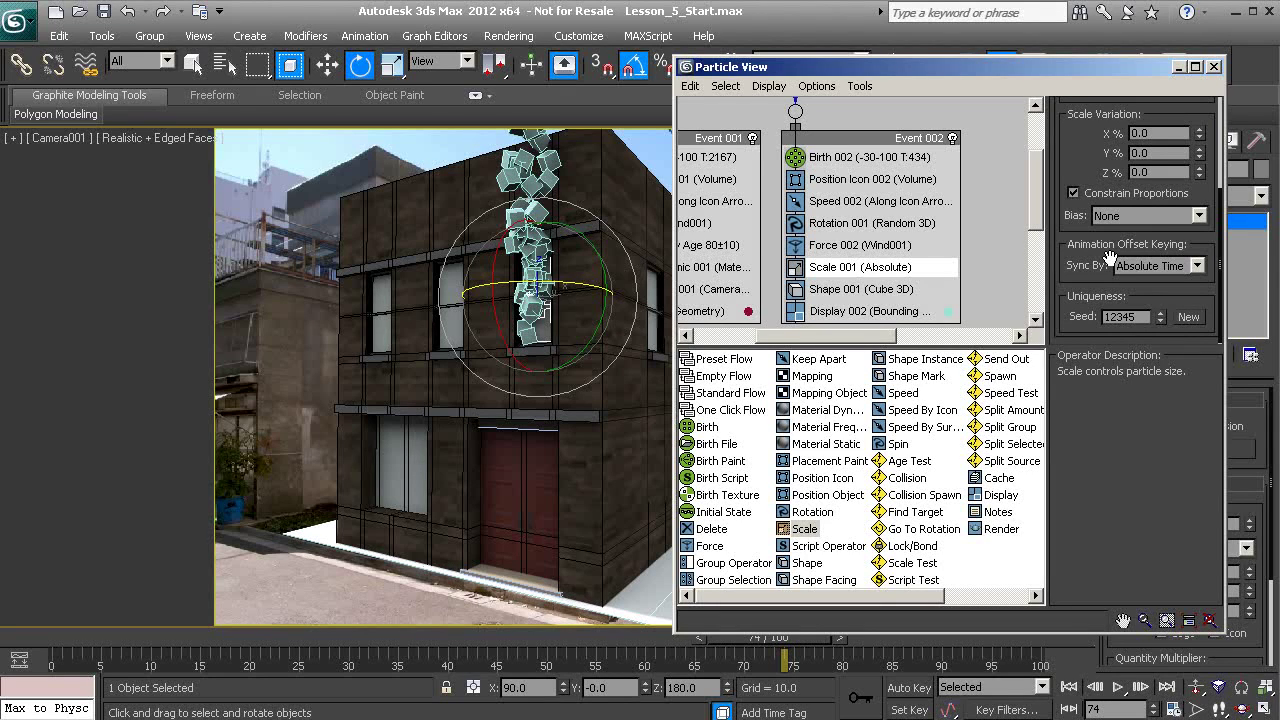
left_click(1182, 266)
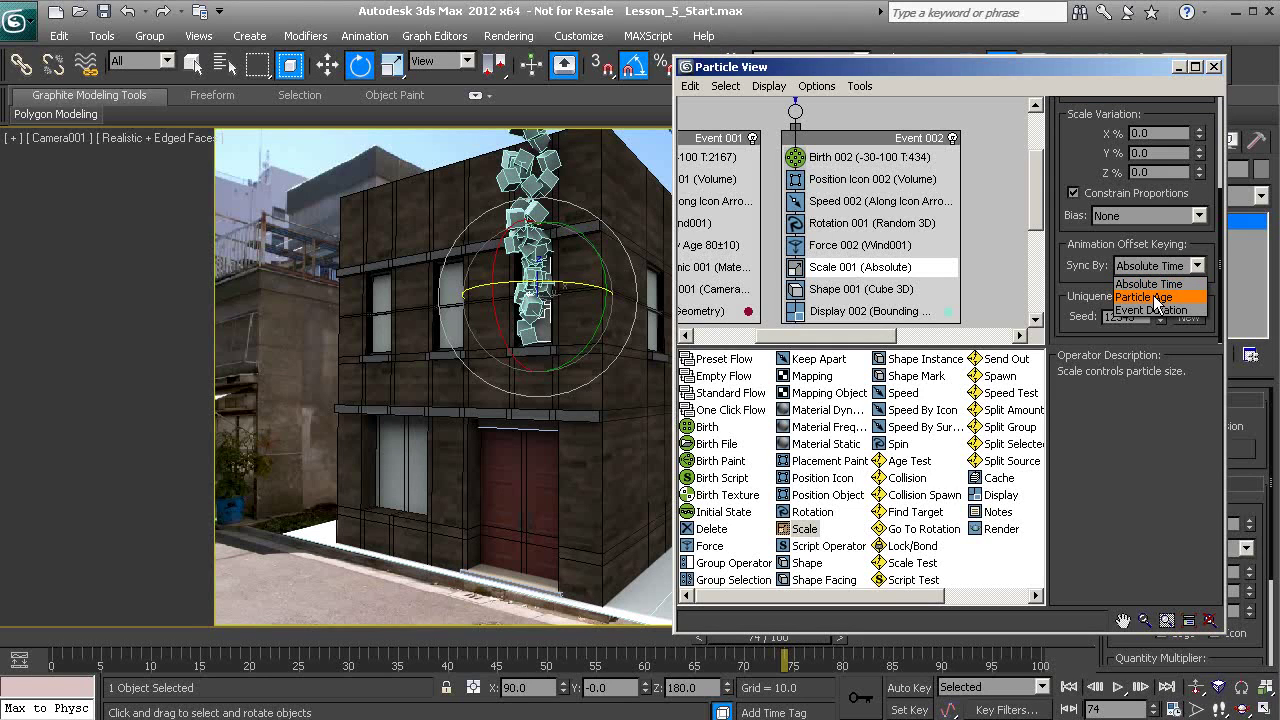
left_click(1158, 298)
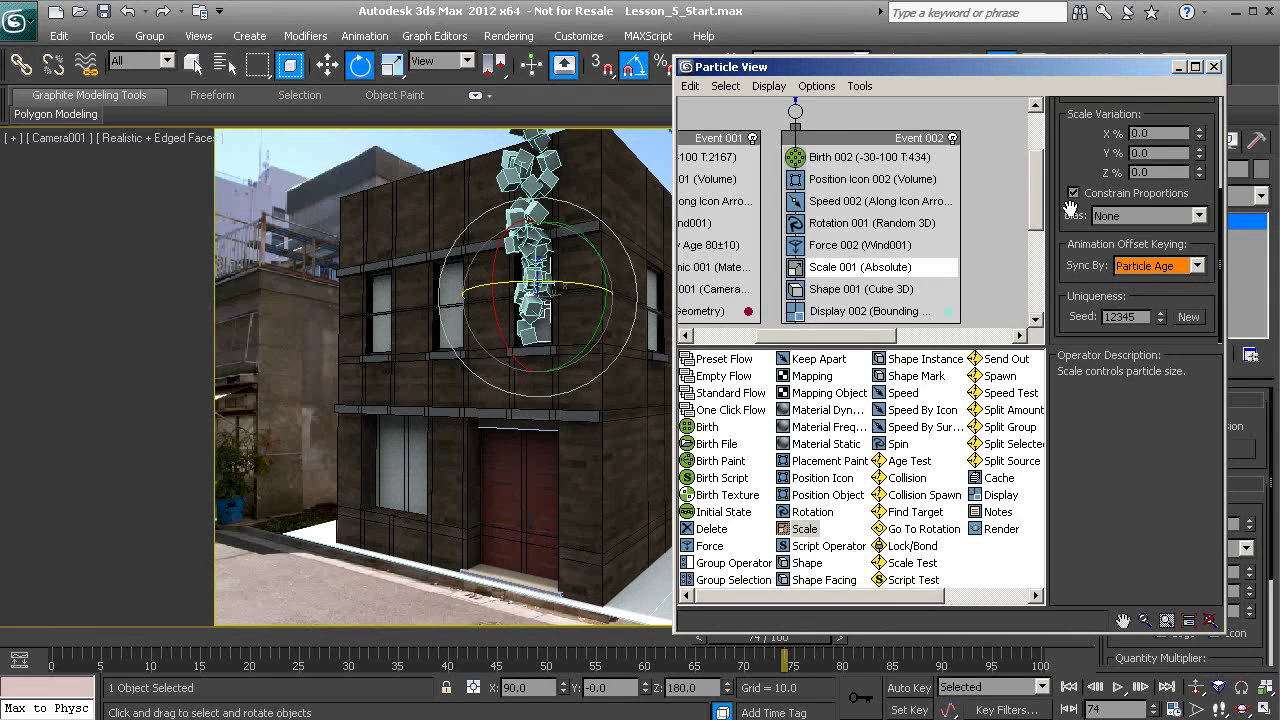
Try a uniform scale factor of 29% in the Scale operator and restore it to 100%
left_click_drag(1069, 151, 1069, 299)
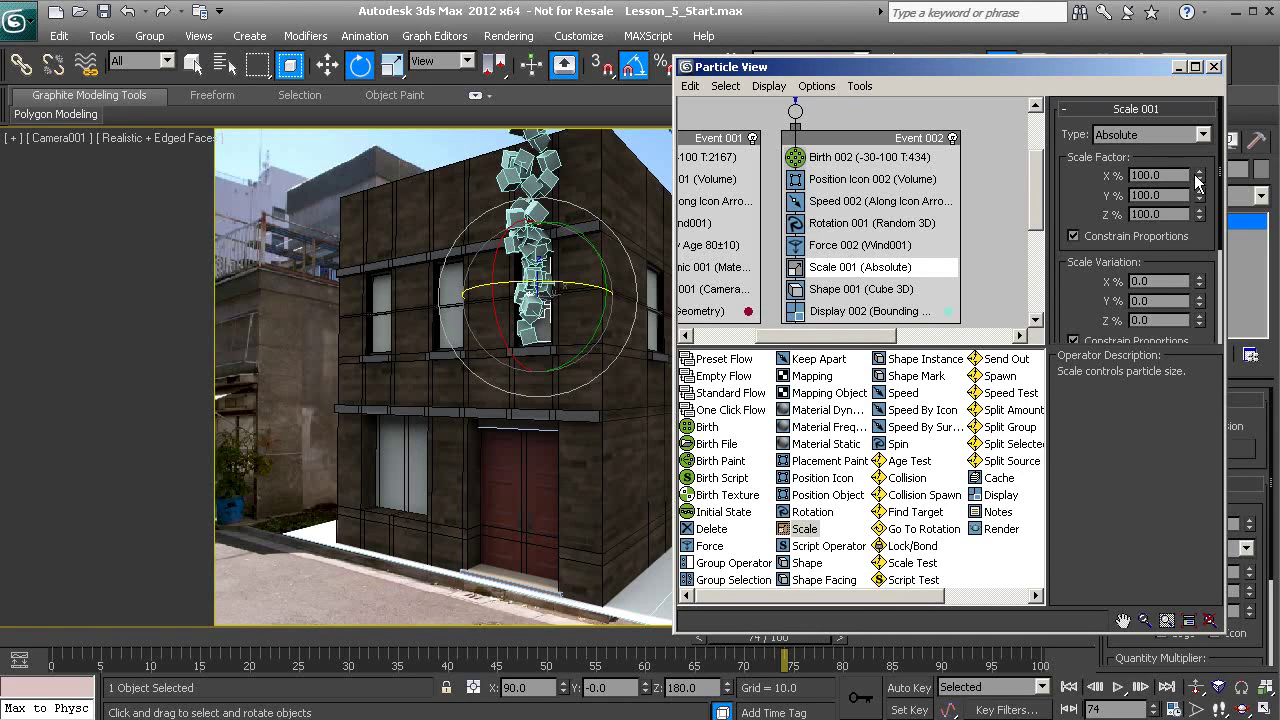
left_click_drag(1200, 185, 1193, 255)
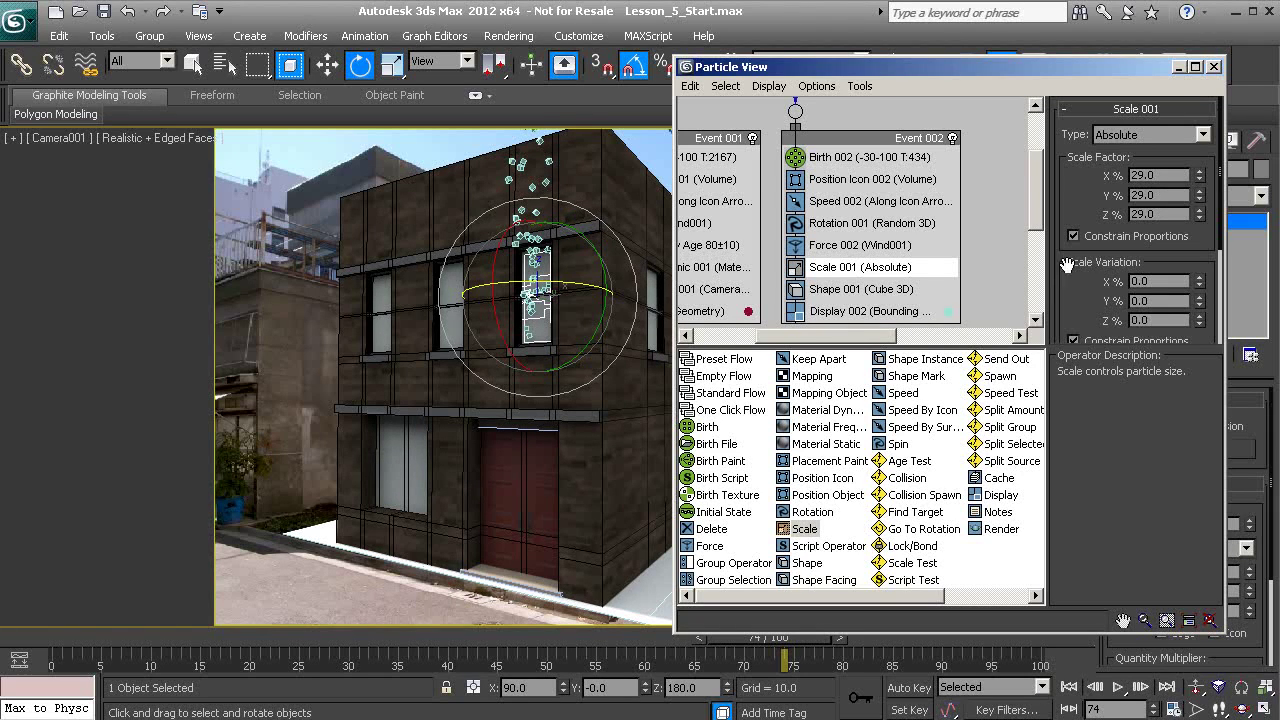
type("100")
key("Return")
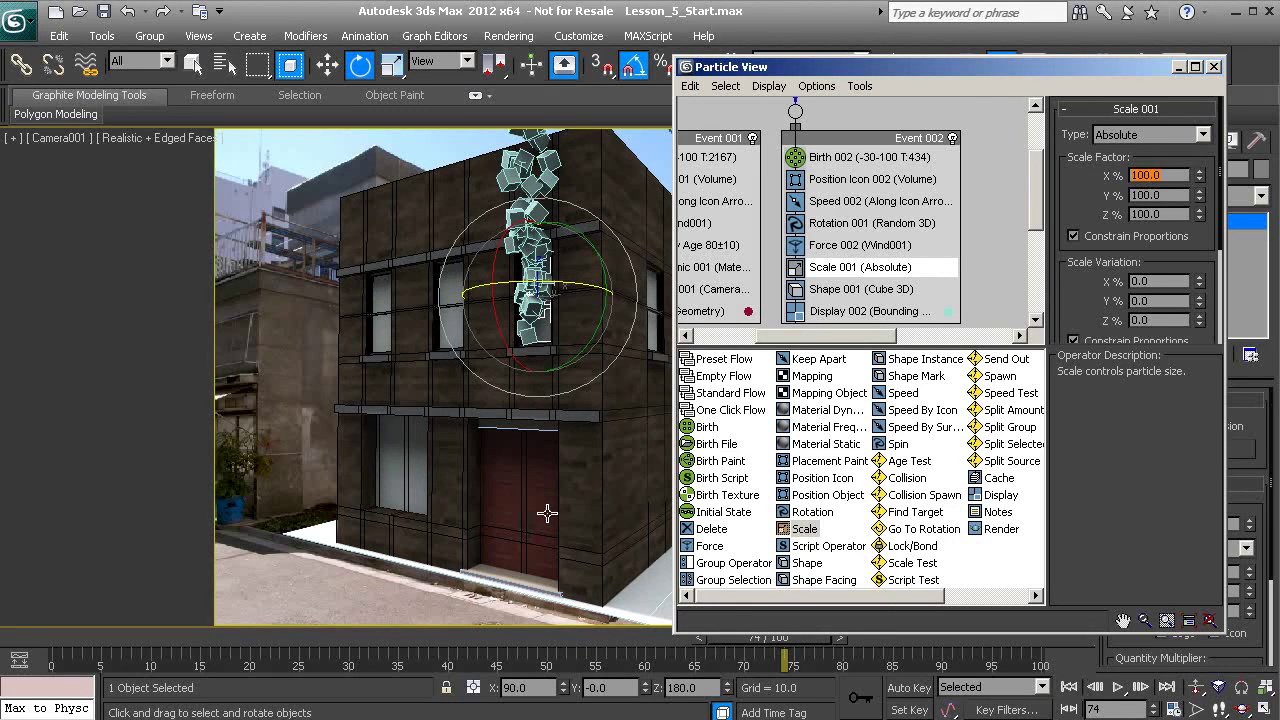
With Auto Key on, animate the Scale operator's uniform scale factor from 100% at frame 0 to 0% at frame 100
left_click_drag(783, 645, 90, 593)
key("q")
key("e")
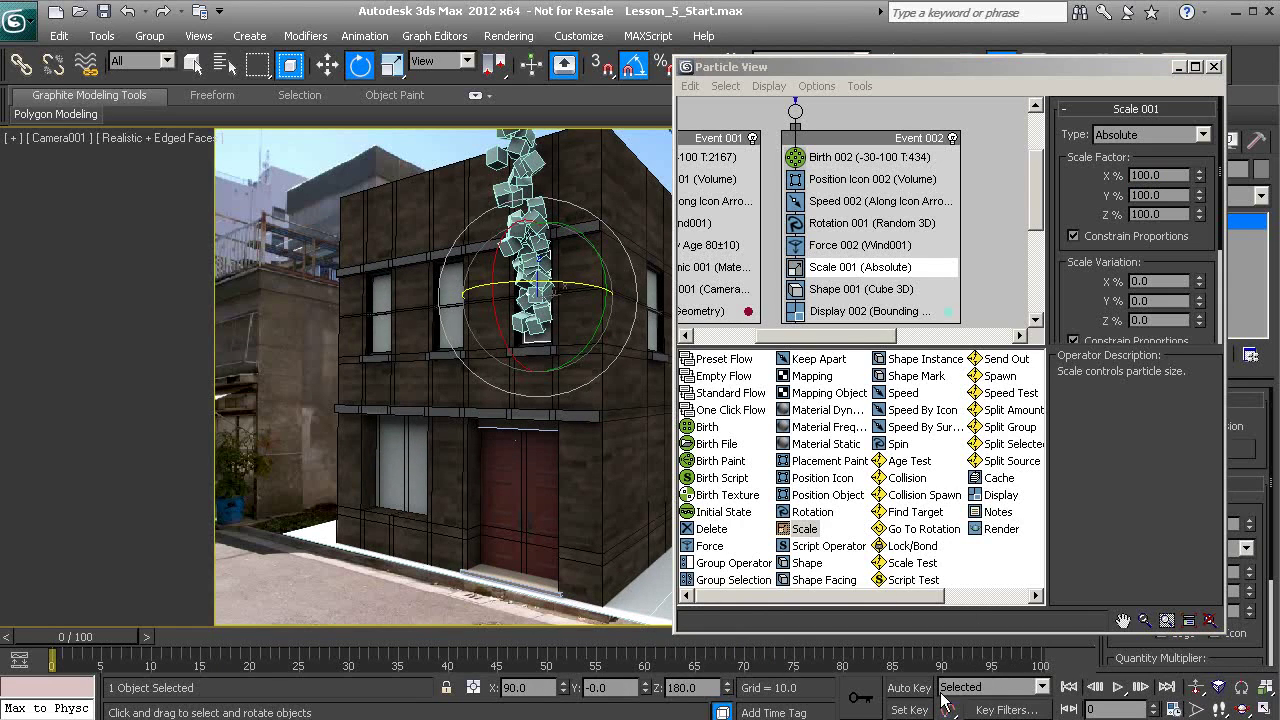
left_click(907, 688)
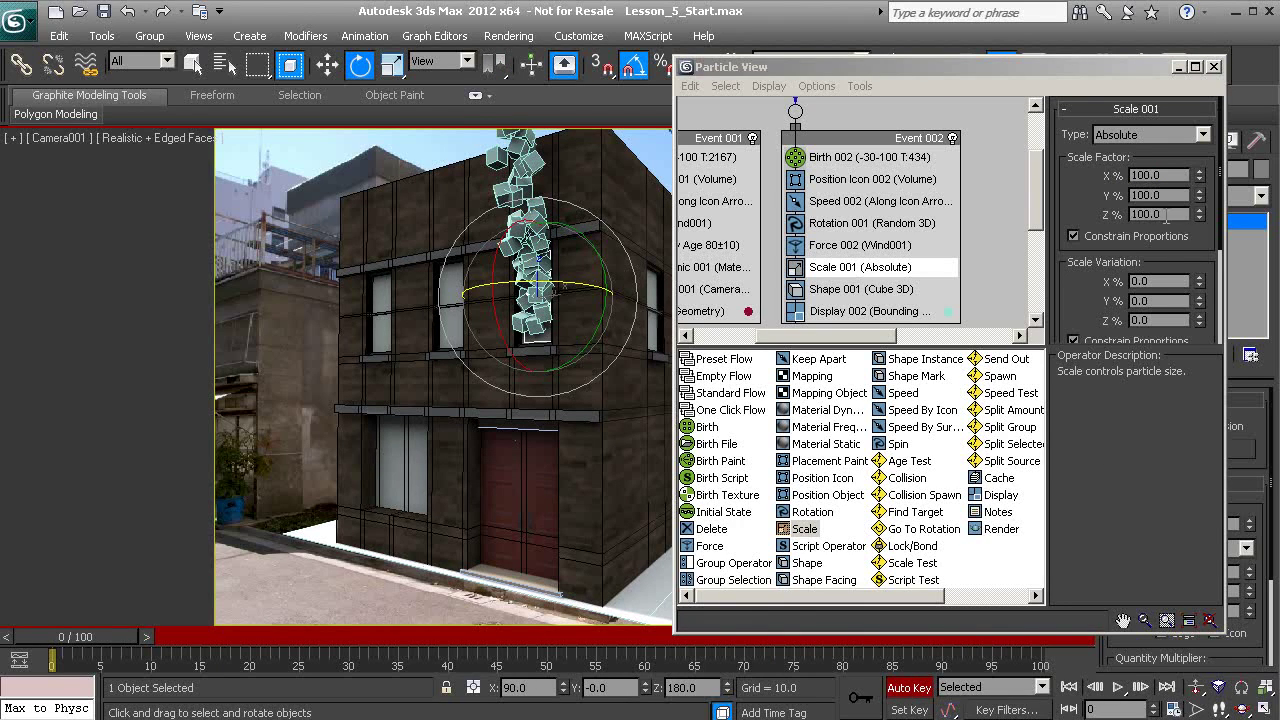
left_click_drag(115, 636, 1055, 637)
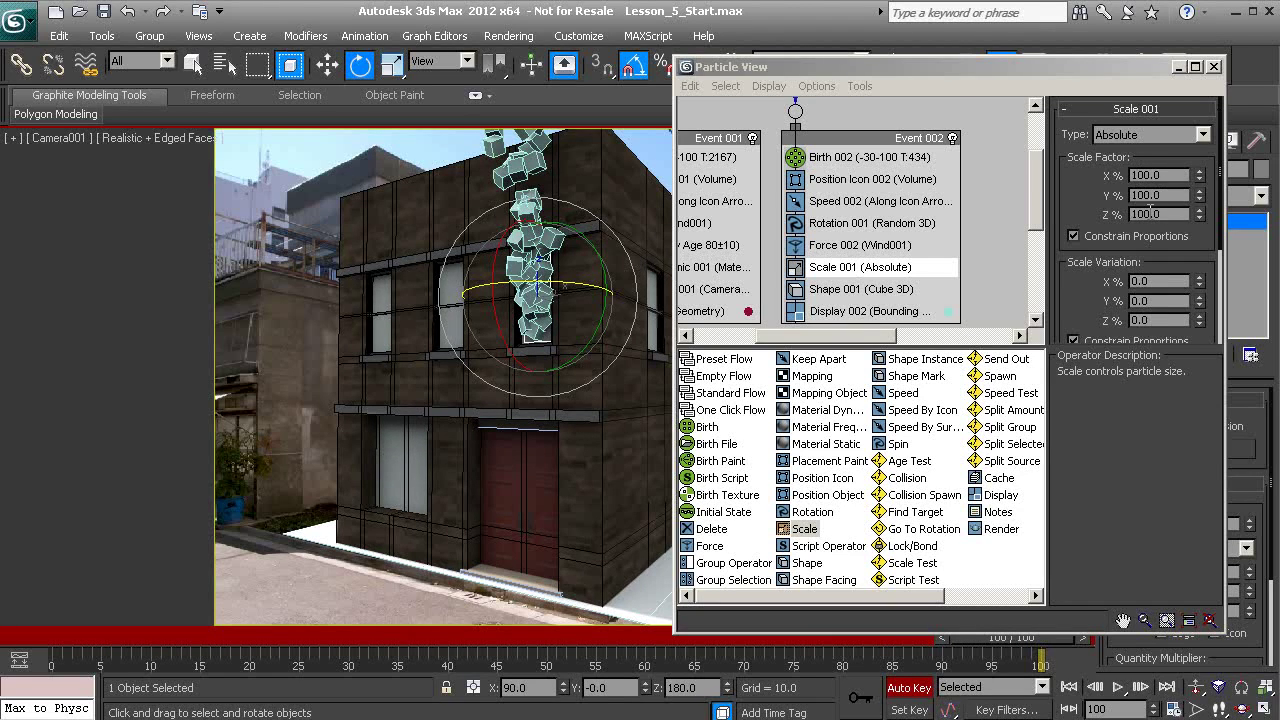
left_click_drag(1200, 181, 1191, 372)
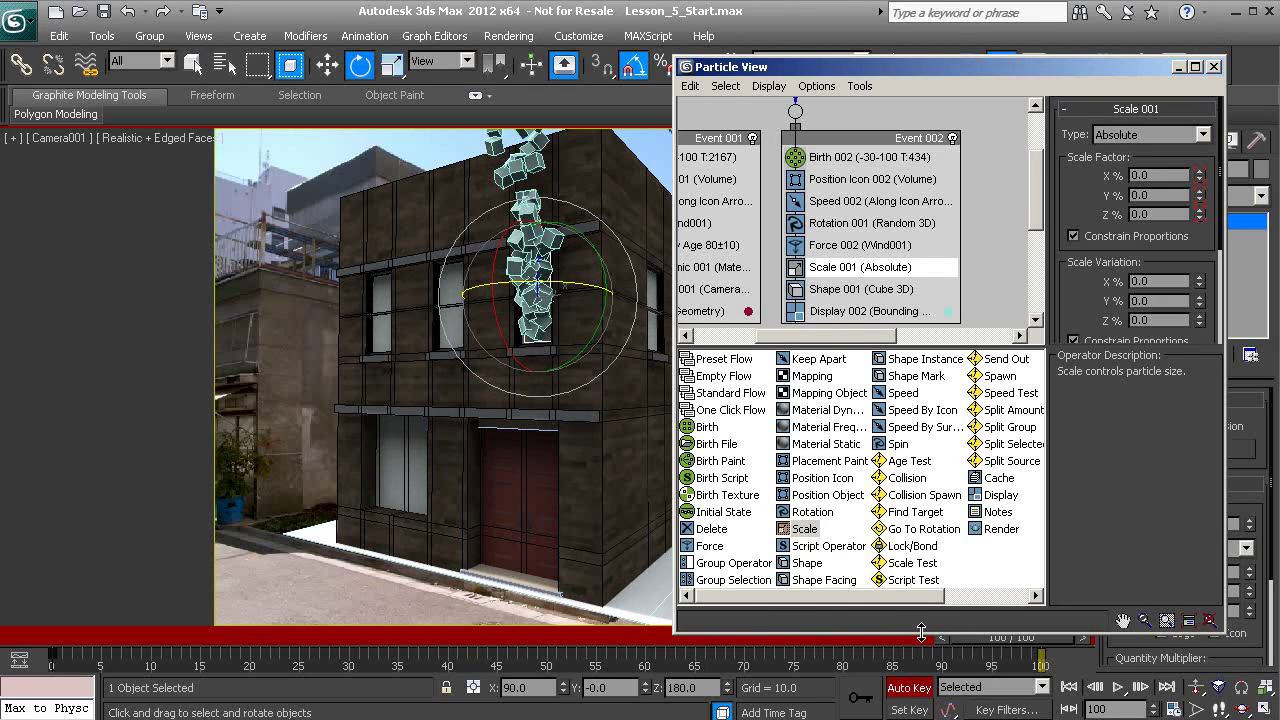
Scrub between frames 0 and 100 and review the Scale operator's animated scale factor and its sync setting
left_click_drag(990, 640, 383, 657)
left_click_drag(240, 652, 1035, 690)
key("e")
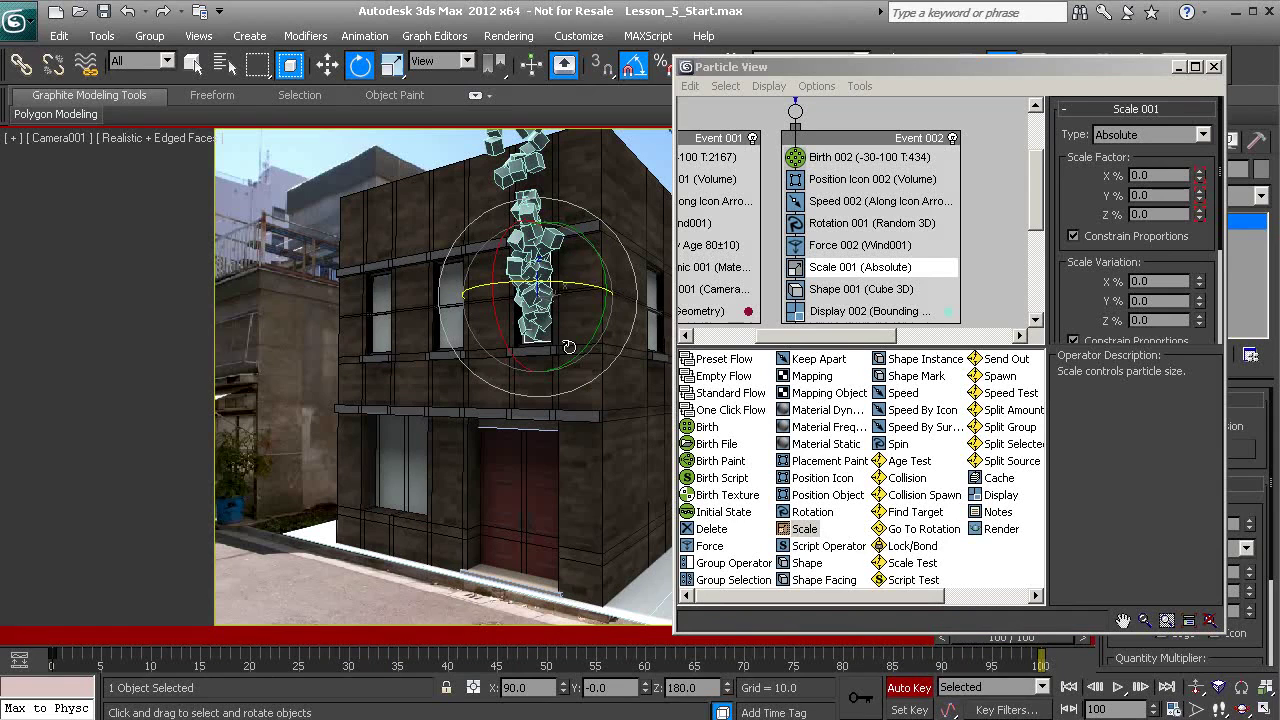
mouse_move(1030, 652)
left_mouse_down()
mouse_move(130, 570)
mouse_move(40, 580)
left_mouse_up()
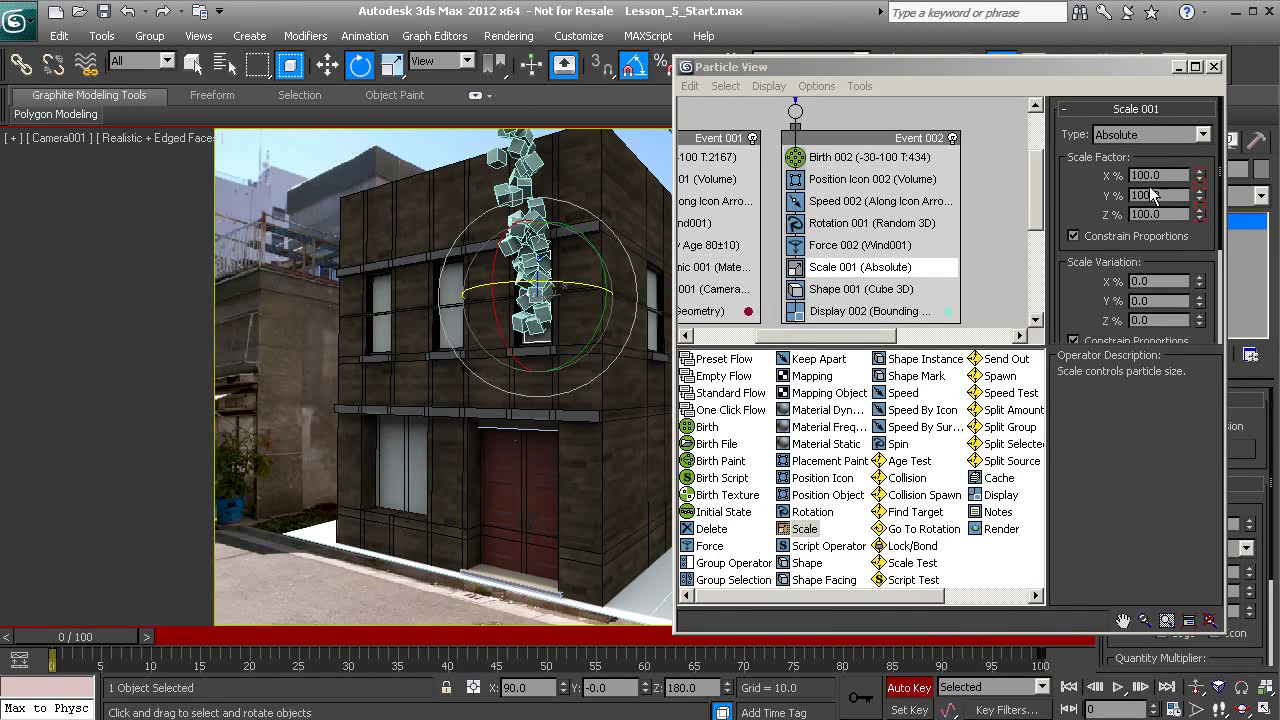
left_click(1096, 226)
scroll(1086, 224, "down", 4)
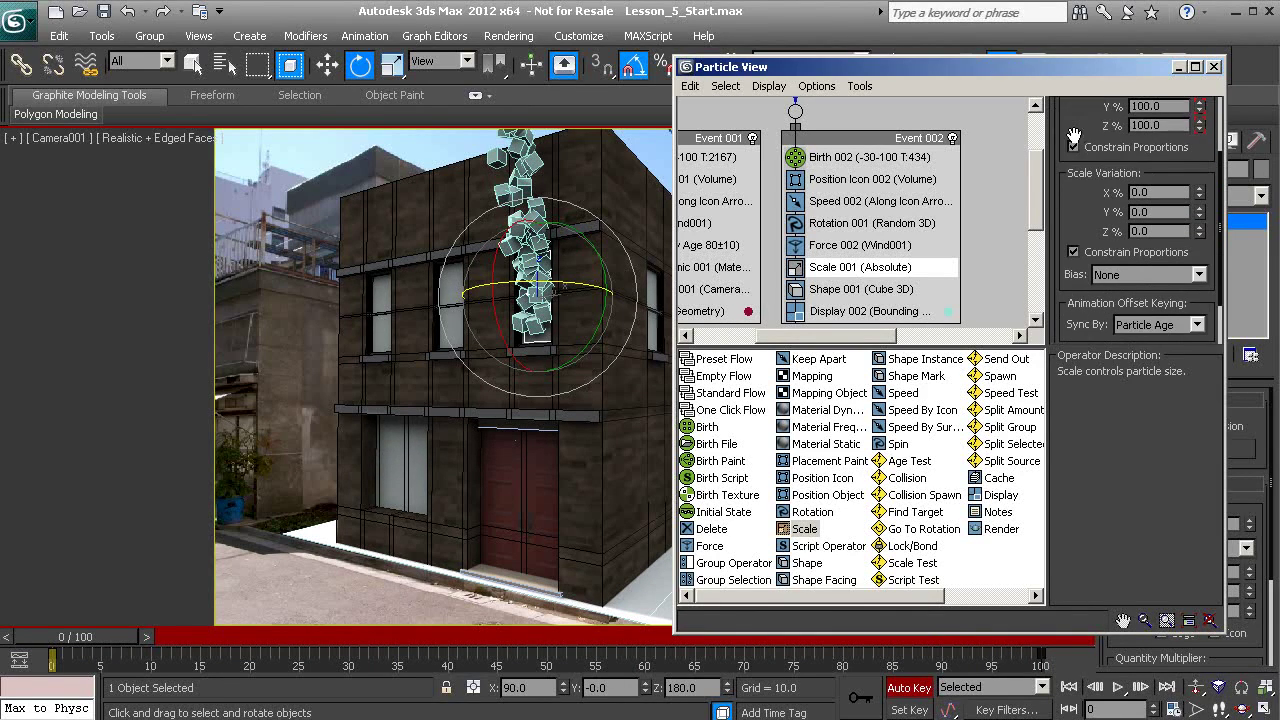
scroll(1083, 278, "down", 1)
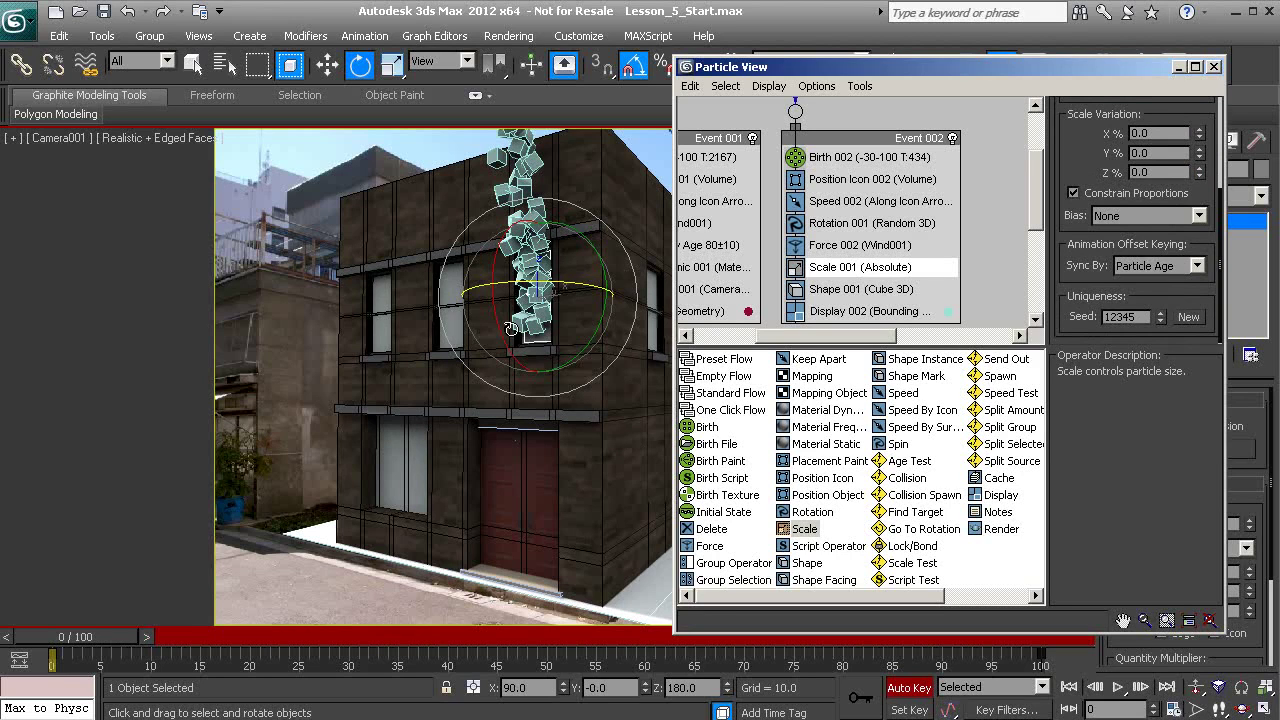
Switch to the Perspective view and inspect the size of the rising particles above the building at frame 100
key("p")
middle_click_drag(511, 329, 508, 368, "alt")
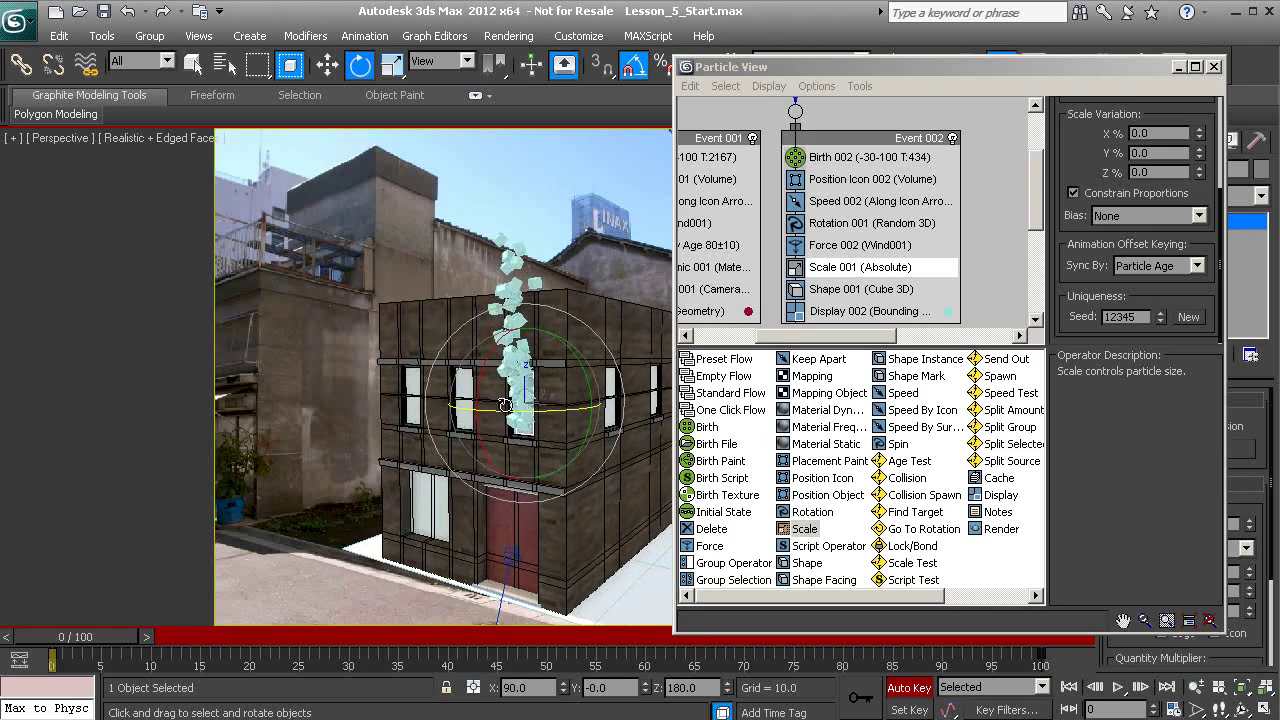
left_click_drag(120, 637, 1063, 671)
middle_click_drag(502, 396, 524, 530, "alt")
middle_click_drag(465, 155, 520, 272, "alt")
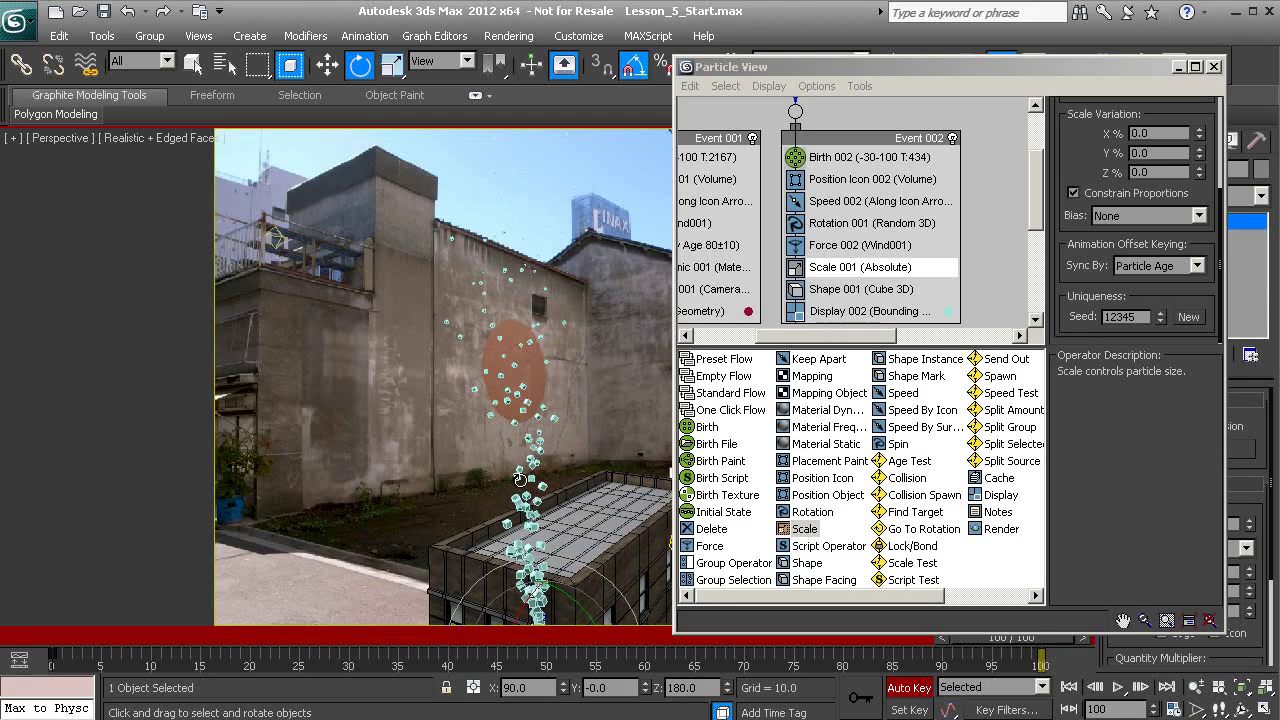
mouse_move(514, 485)
middle_mouse_down("alt")
mouse_move(481, 437)
mouse_move(468, 316)
middle_mouse_up("alt")
scroll(468, 316, "up", 2)
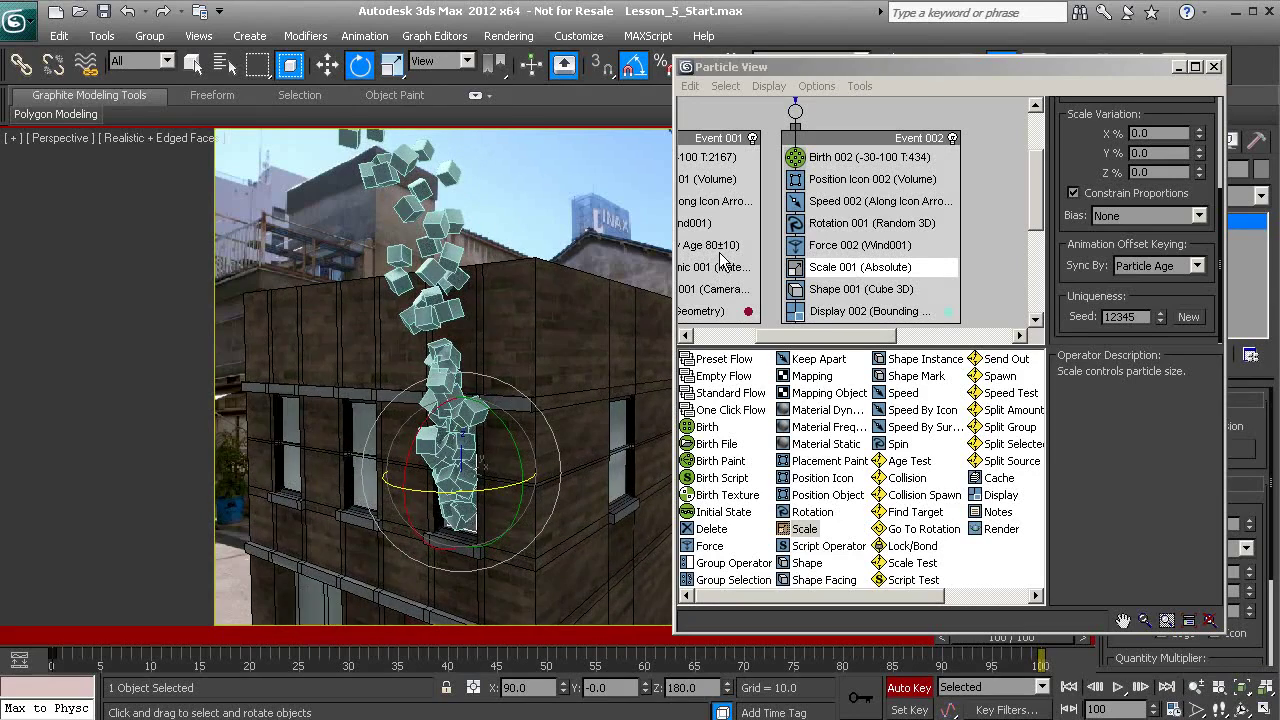
Add a Delete operator between the Force and Scale operators in Event 002 and make it remove particles by age
left_click(857, 161)
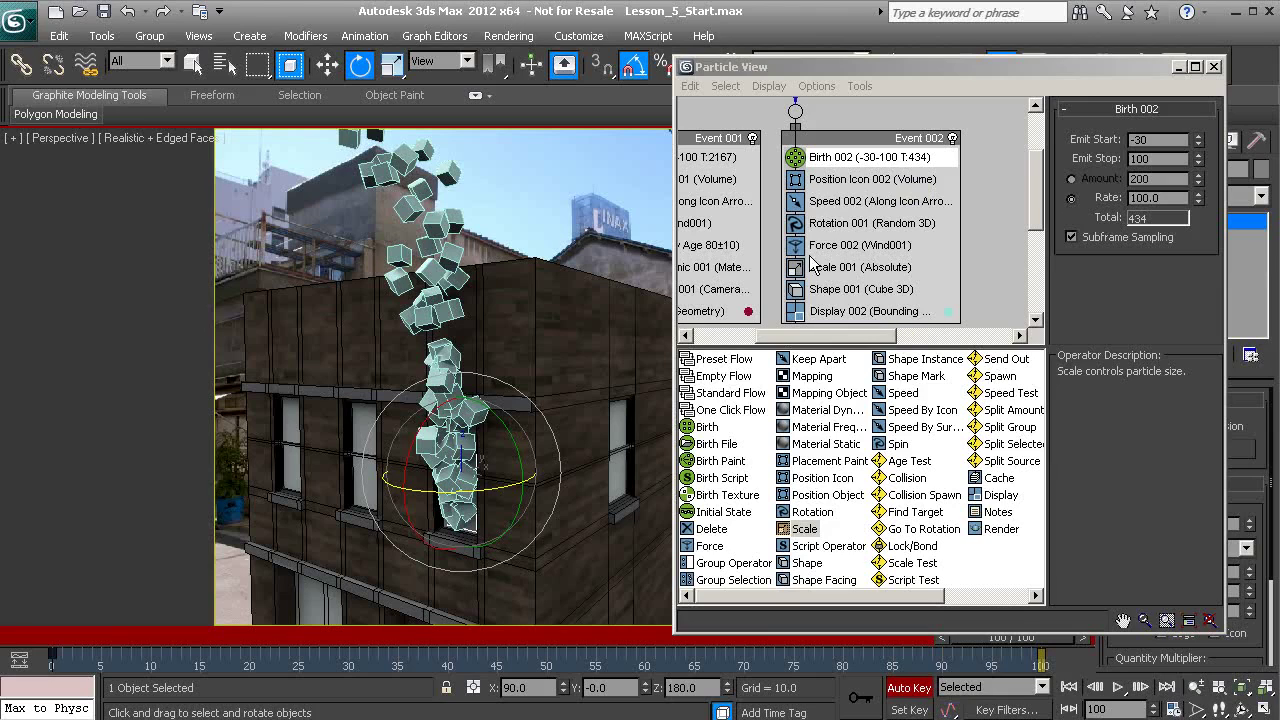
left_click_drag(708, 538, 838, 262)
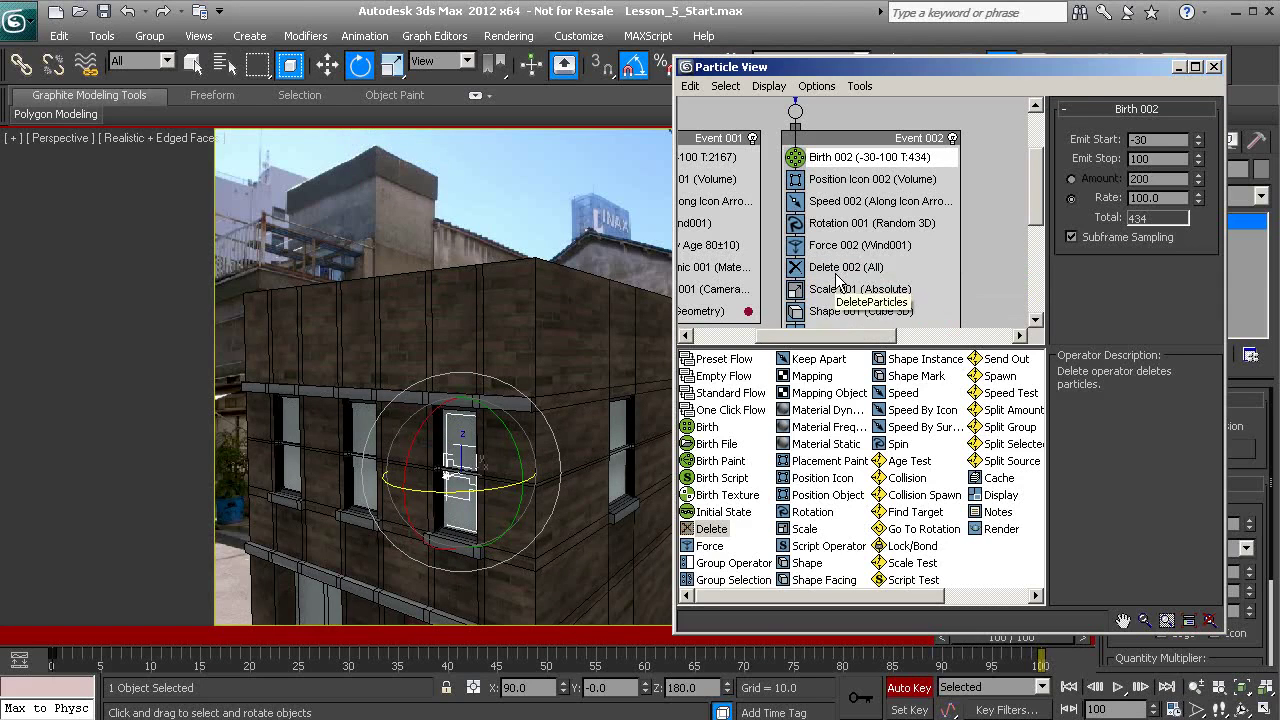
left_click(845, 267)
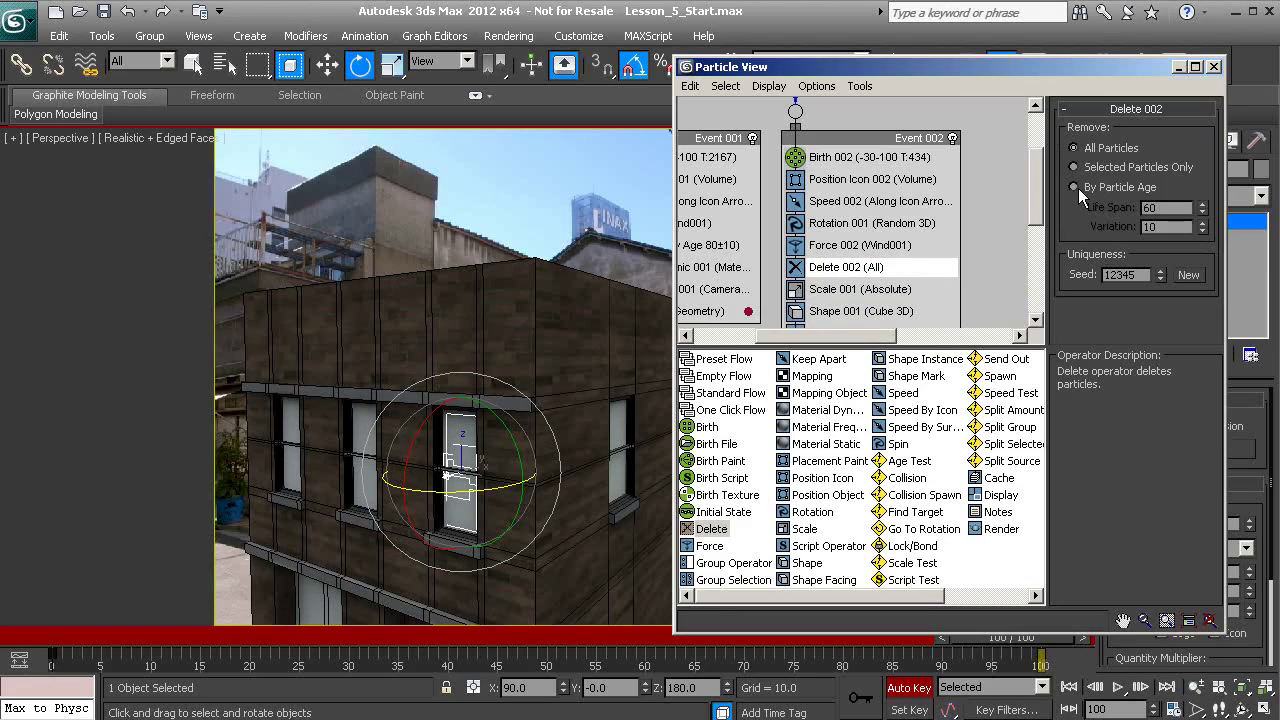
left_click(1075, 187)
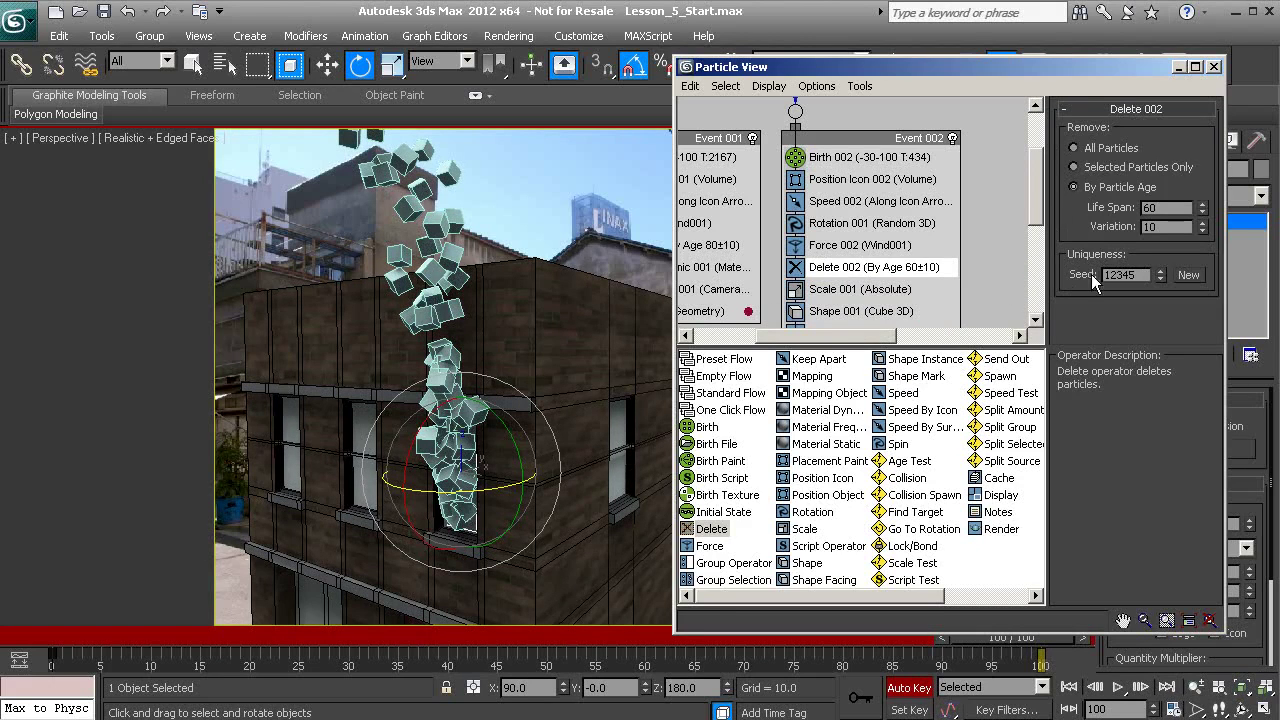
Set the life span of Event 002's Delete operator to 25
left_click_drag(1202, 211, 1197, 240)
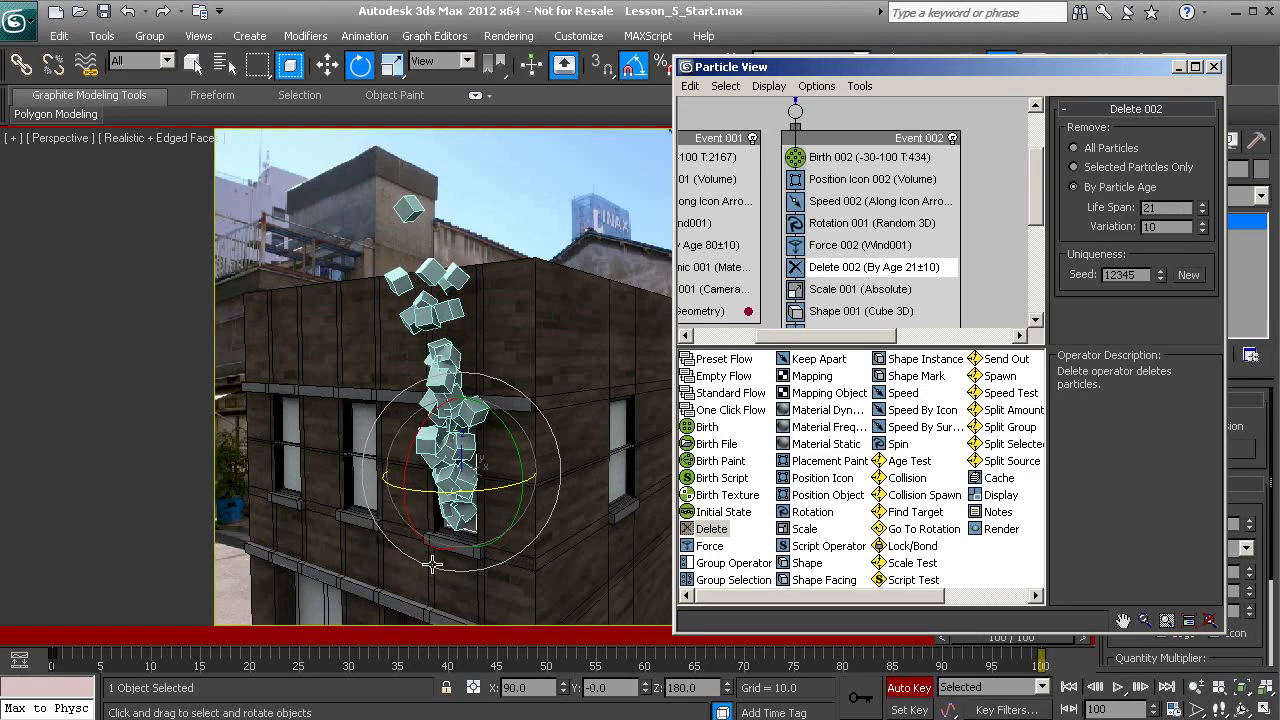
left_click(1202, 204)
left_click(1202, 204)
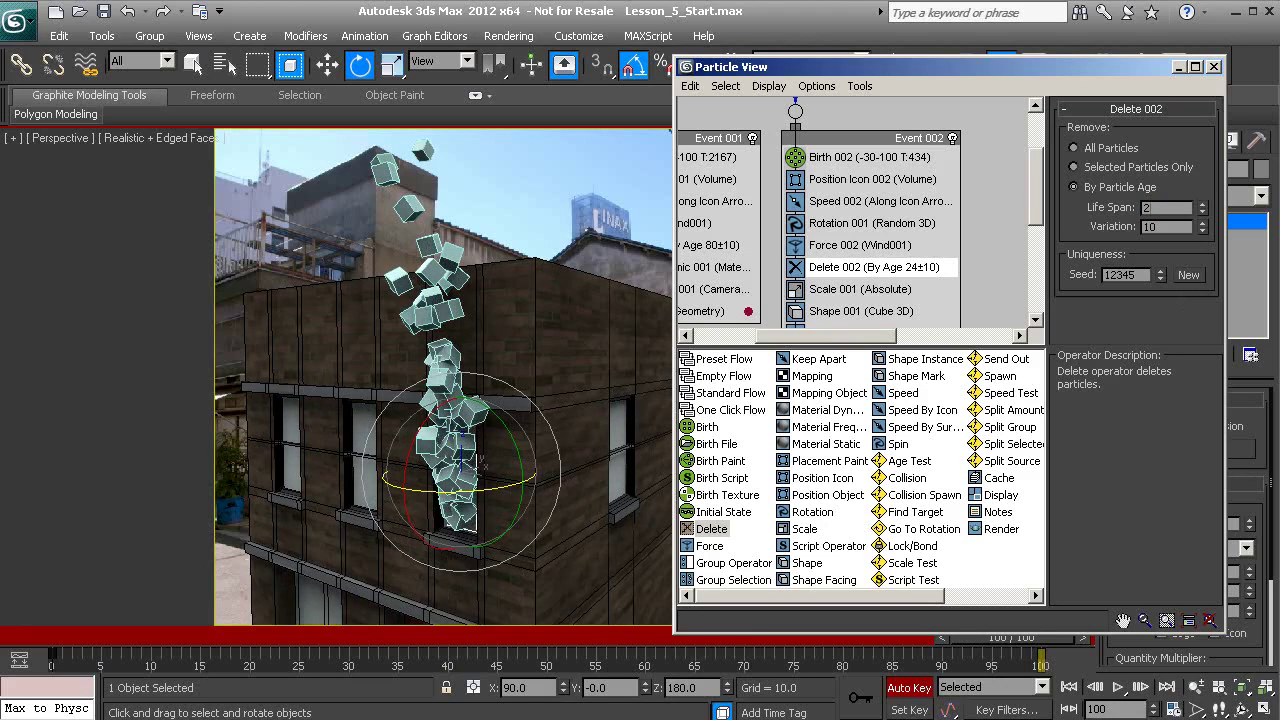
left_click(1202, 204)
Move the Scale operator's animation key from frame 100 back to about frame 50 so the particles shrink sooner
middle_click_drag(483, 349, 483, 353)
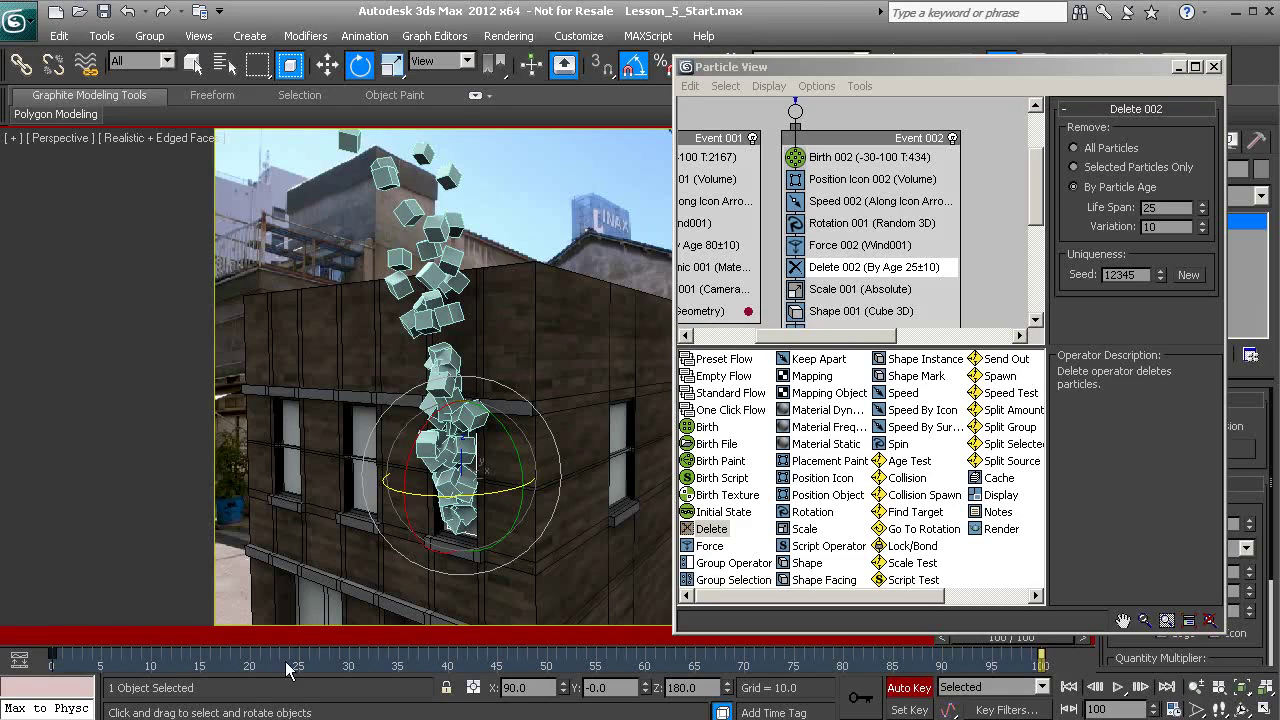
left_click_drag(1043, 660, 848, 664)
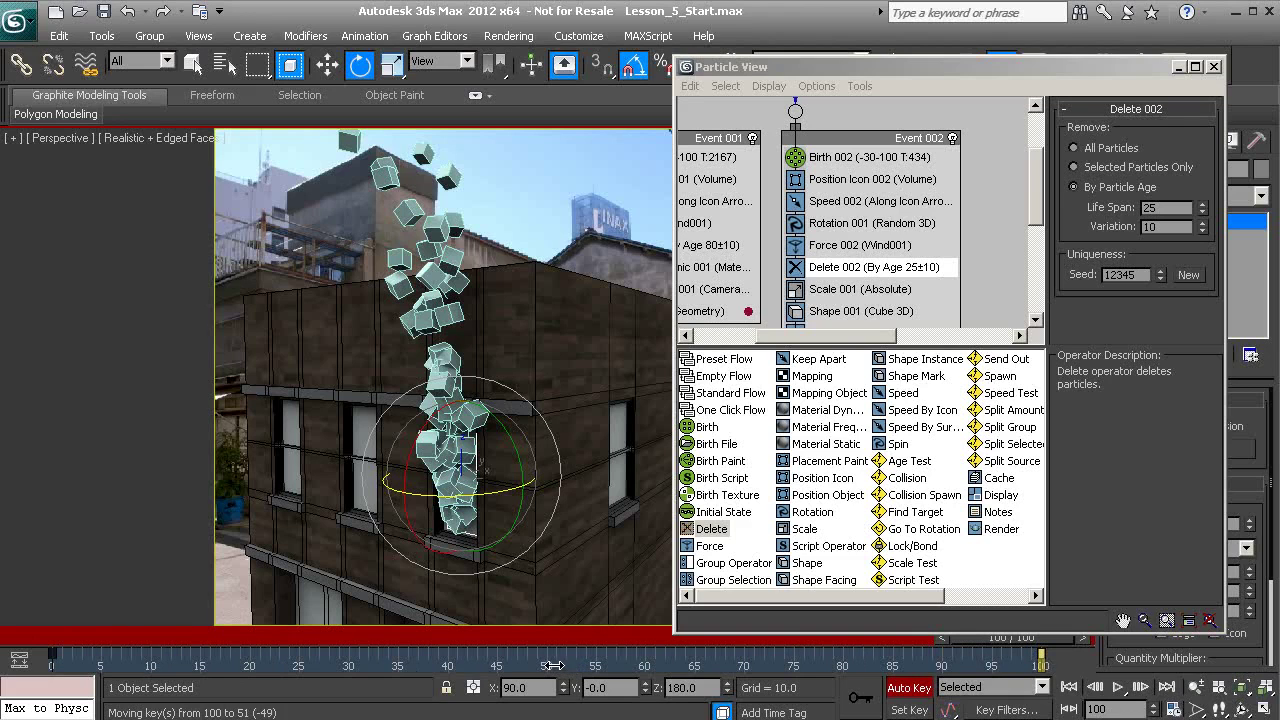
left_click_drag(546, 664, 546, 664)
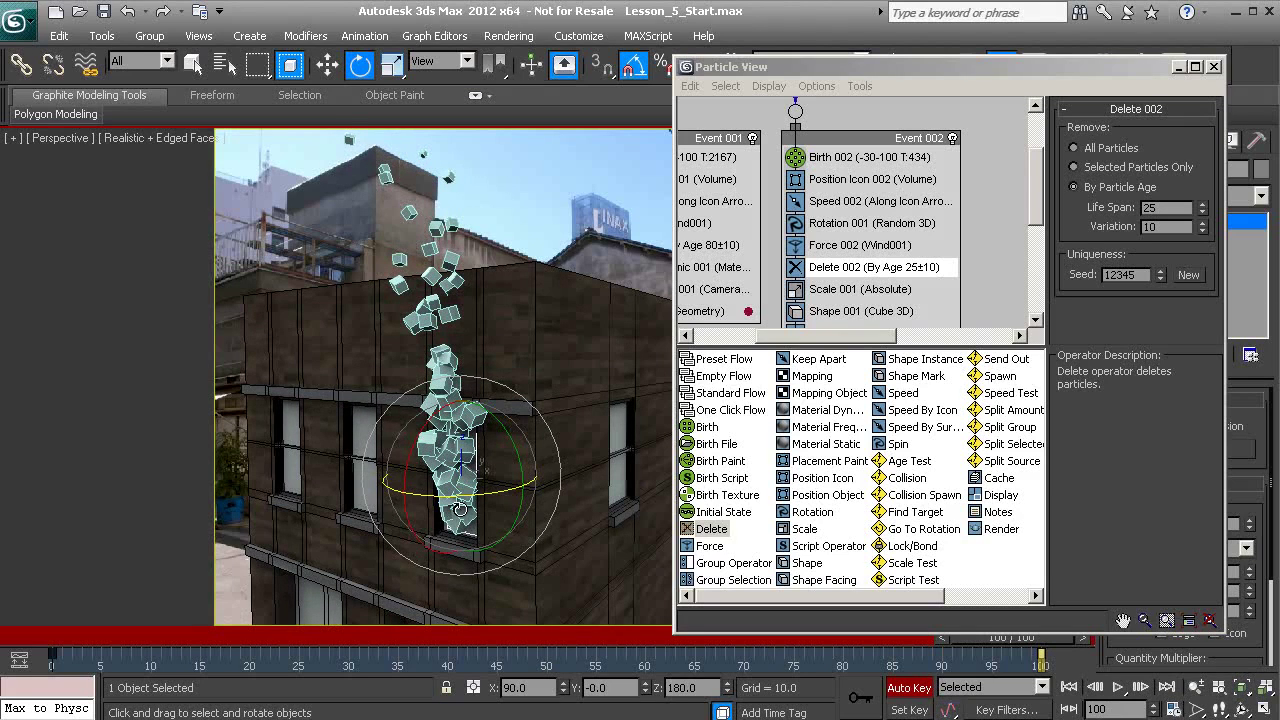
Play the animation from frame 0 and scrub back to frame 27 to review how the rising particles shrink and die
left_click_drag(992, 638, 33, 592)
key("e")
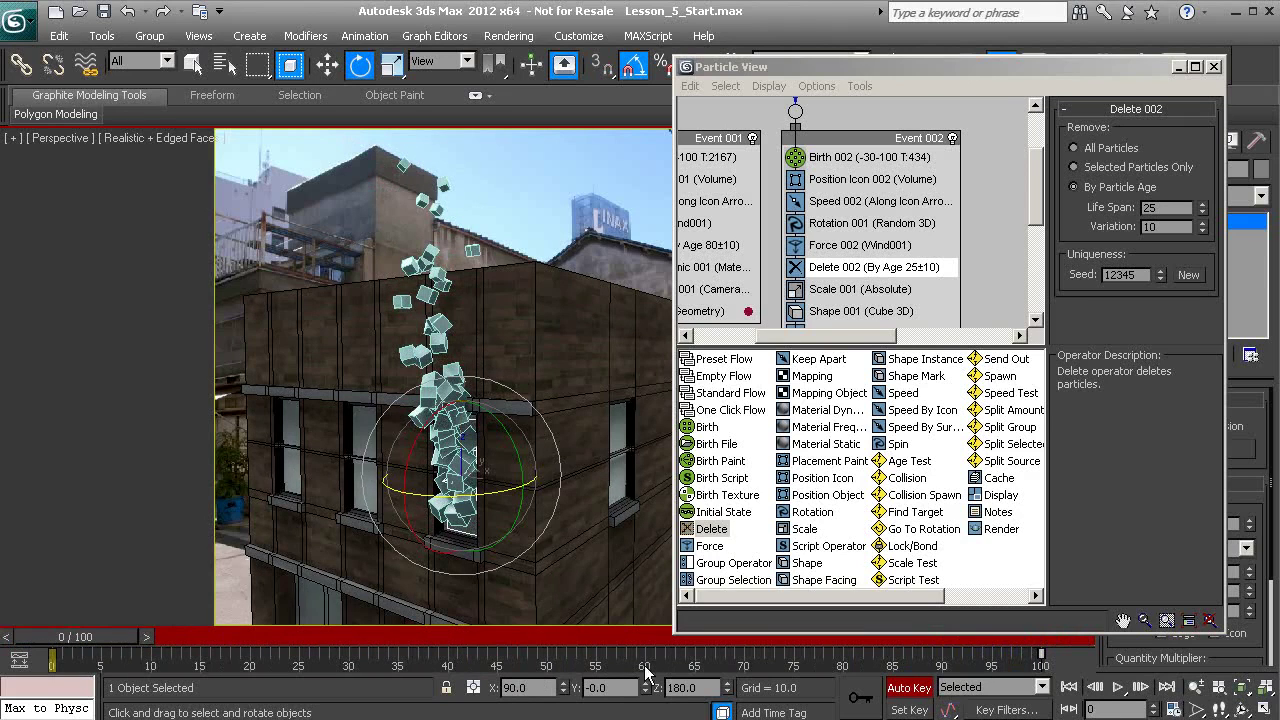
left_click(1118, 688)
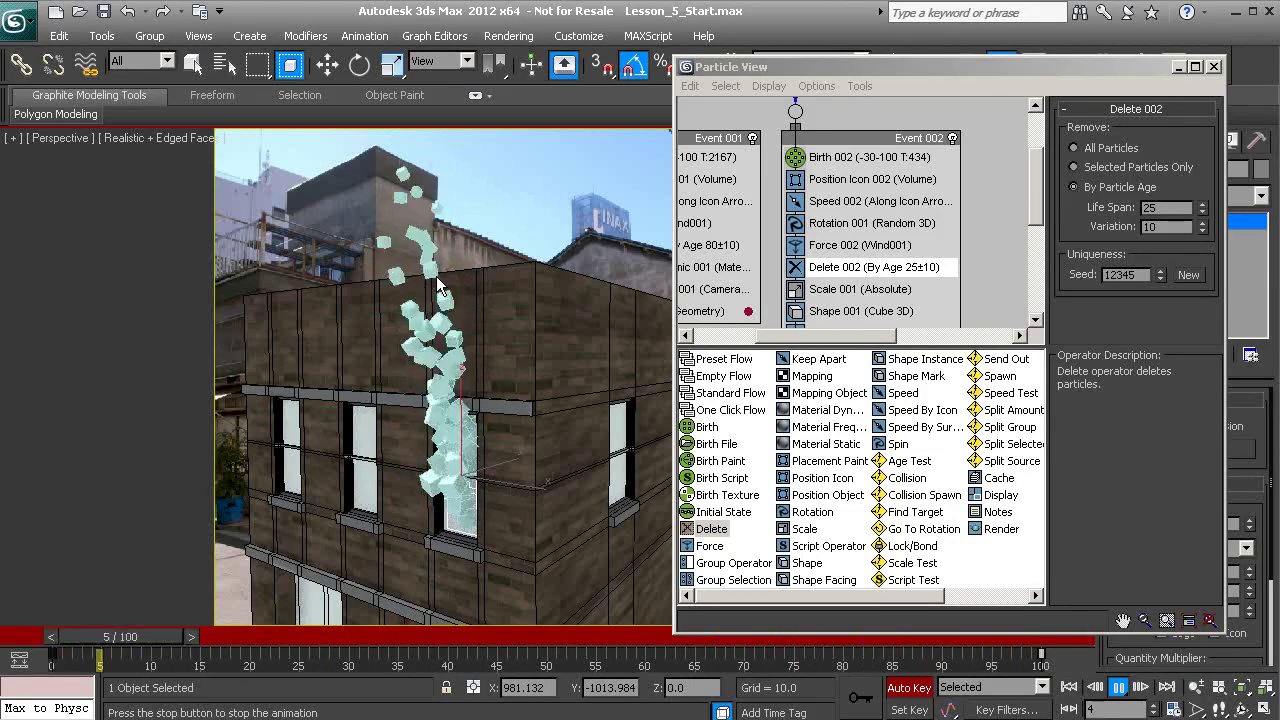
left_click(1118, 687)
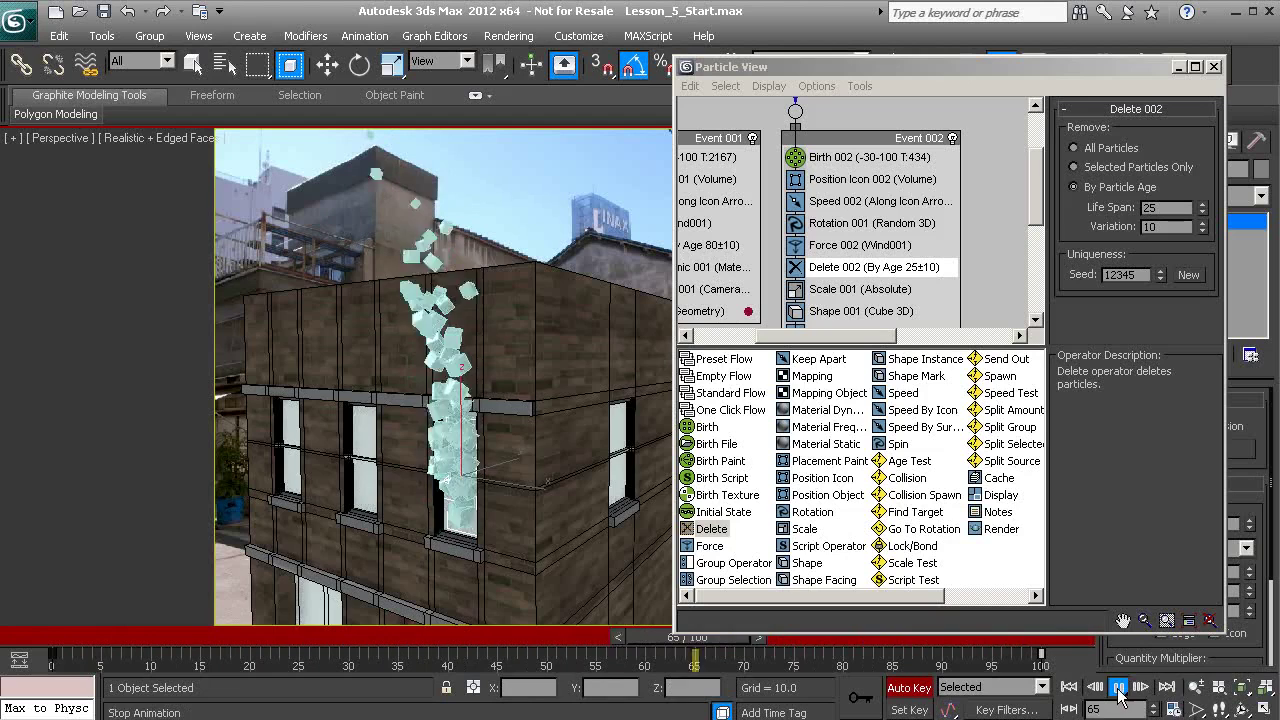
key("e")
left_click_drag(727, 637, 352, 637)
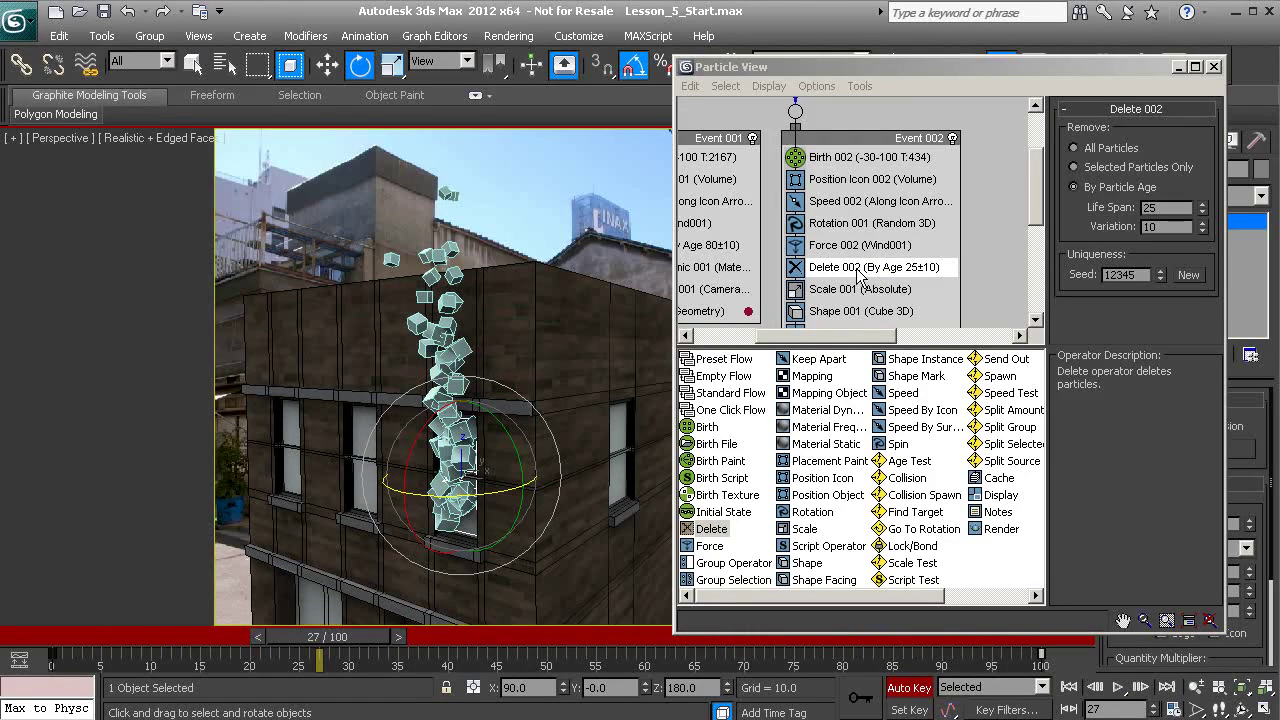
Set the size of Event 002's cube Shape operator to 16.6 and view the particles through Camera001
left_click(856, 311)
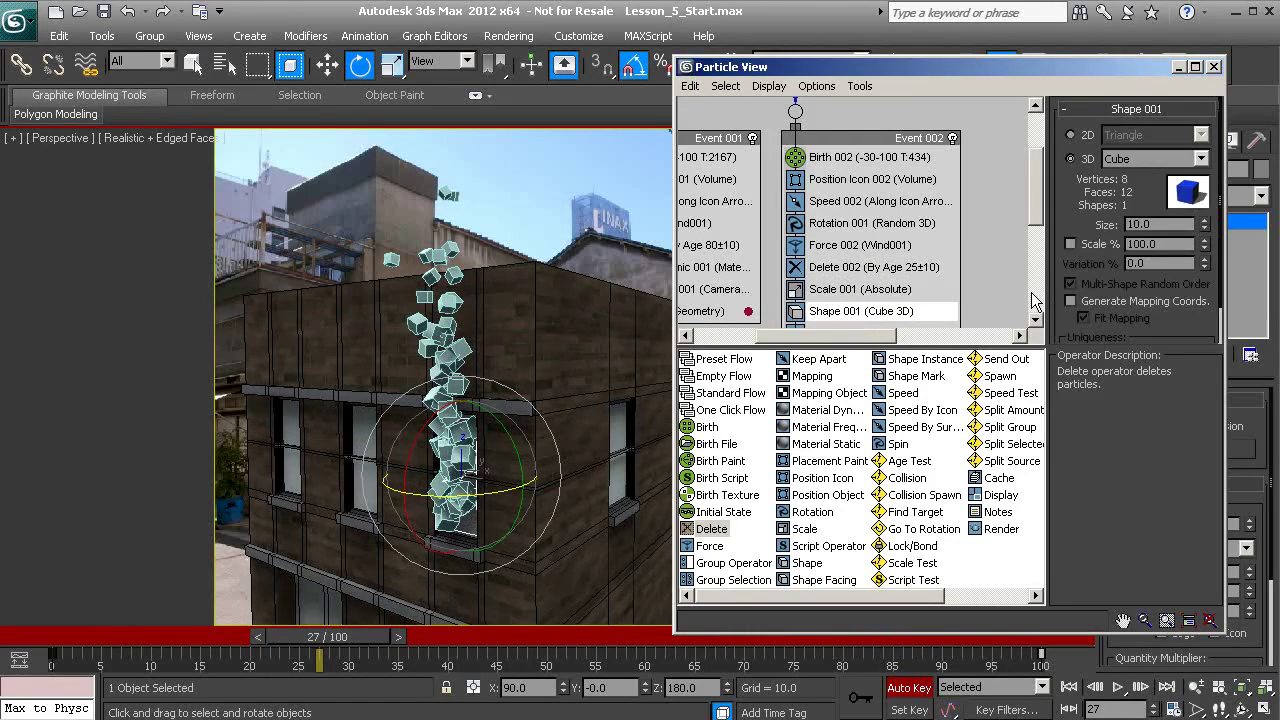
left_click_drag(1204, 228, 1198, 158)
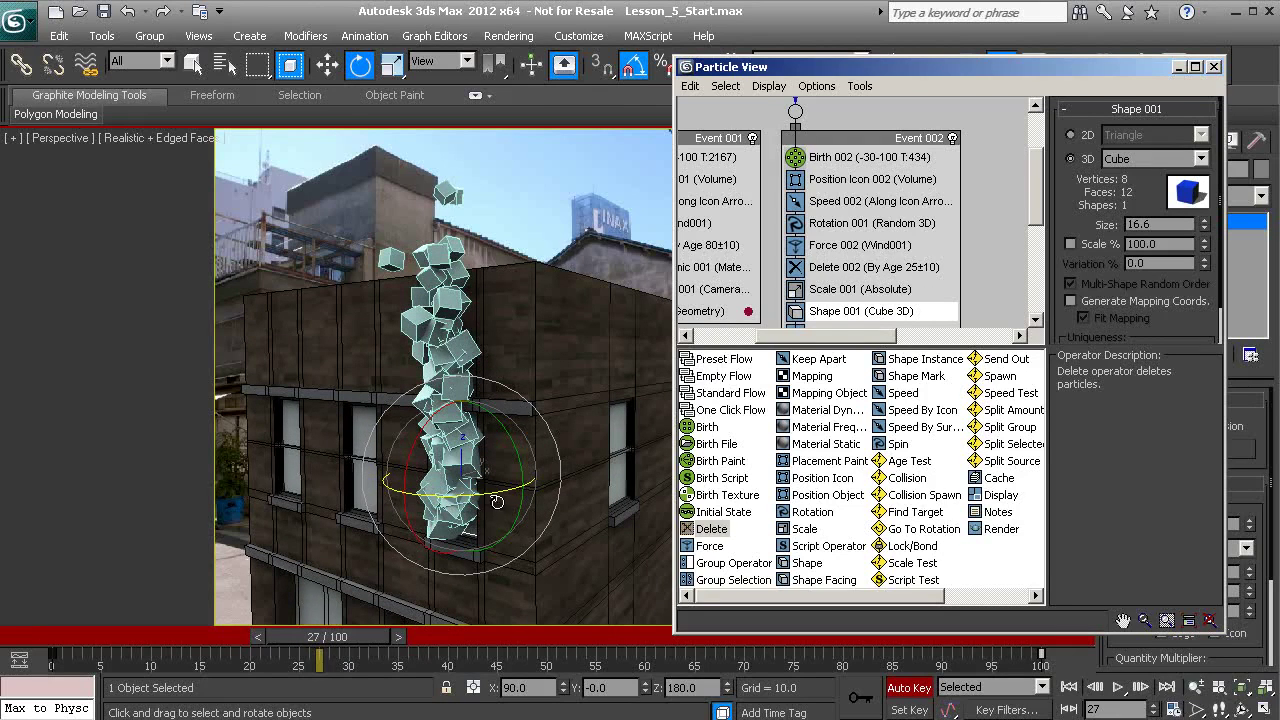
key("c")
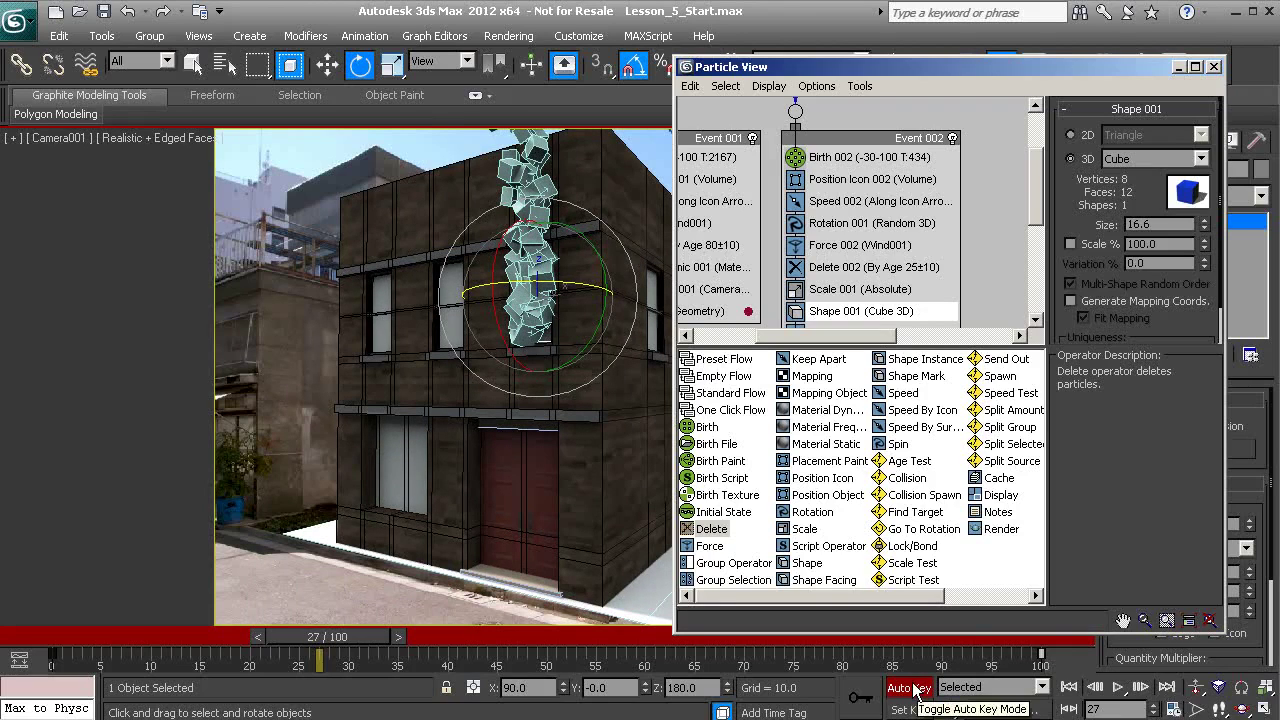
Turn off Auto Key and play the animation through Camera001 to check the enlarged particles at the window
left_click(910, 688)
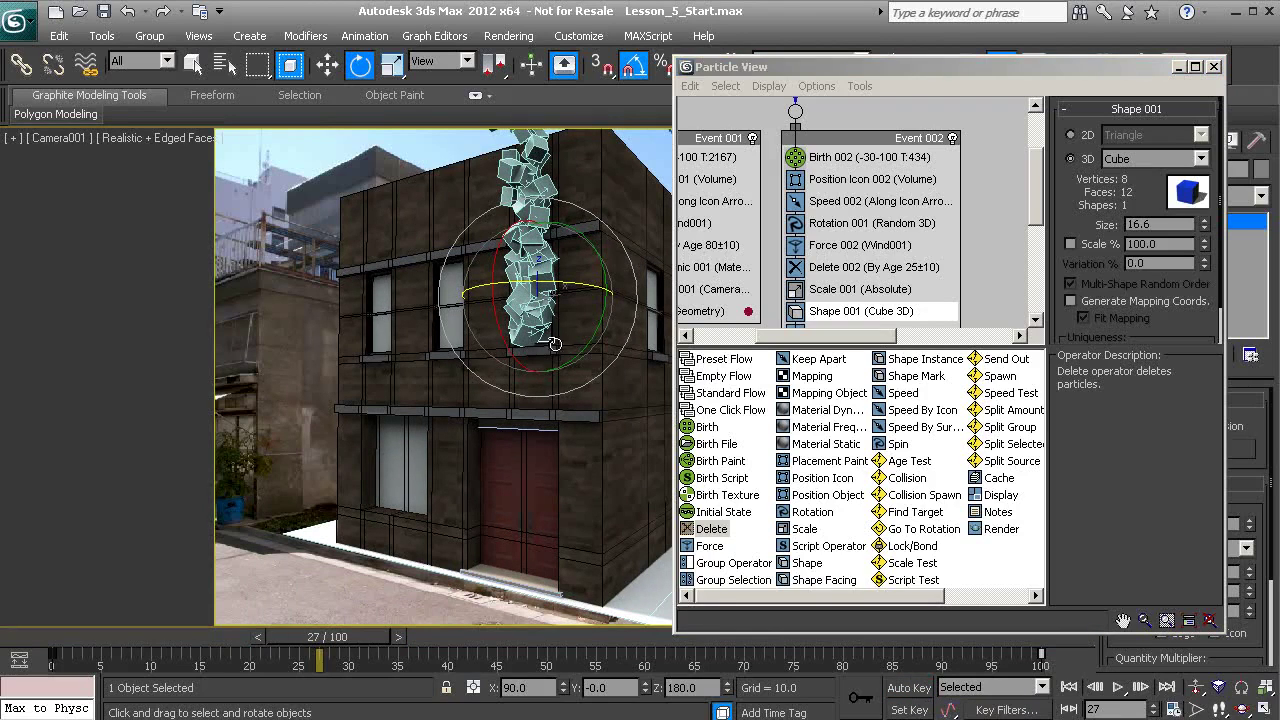
left_click(1117, 688)
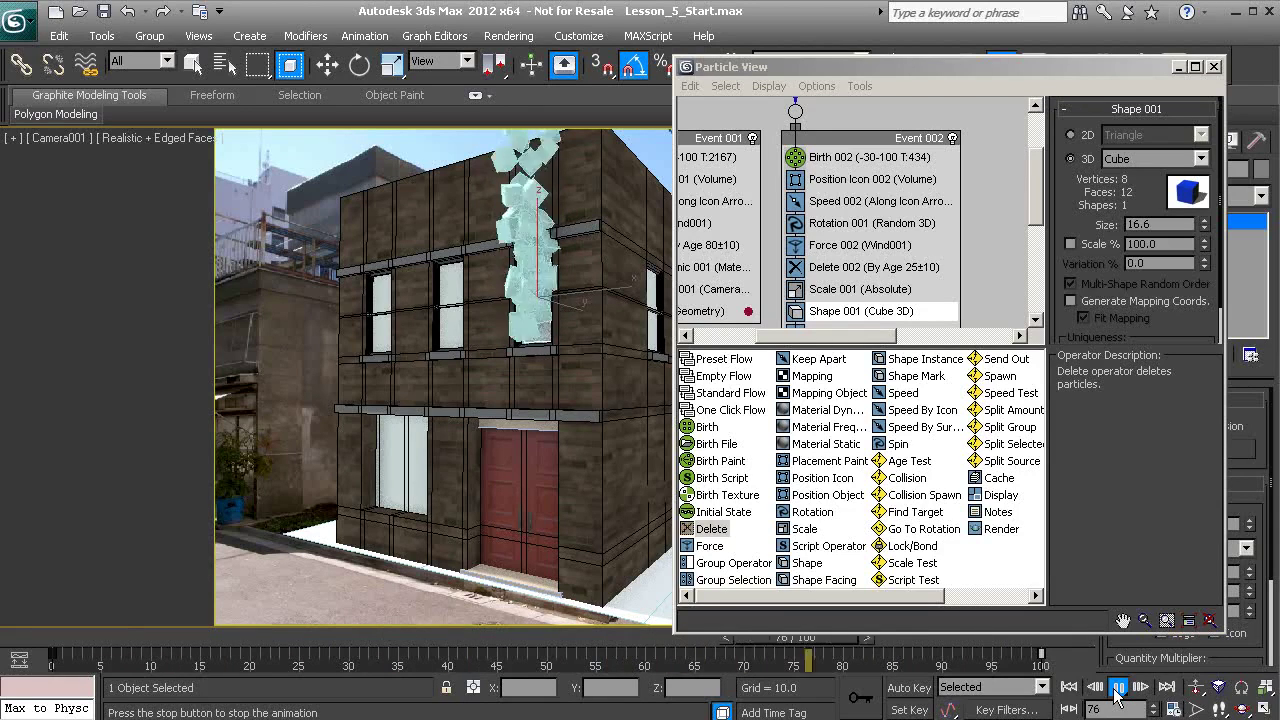
left_click(1117, 688)
key("e")
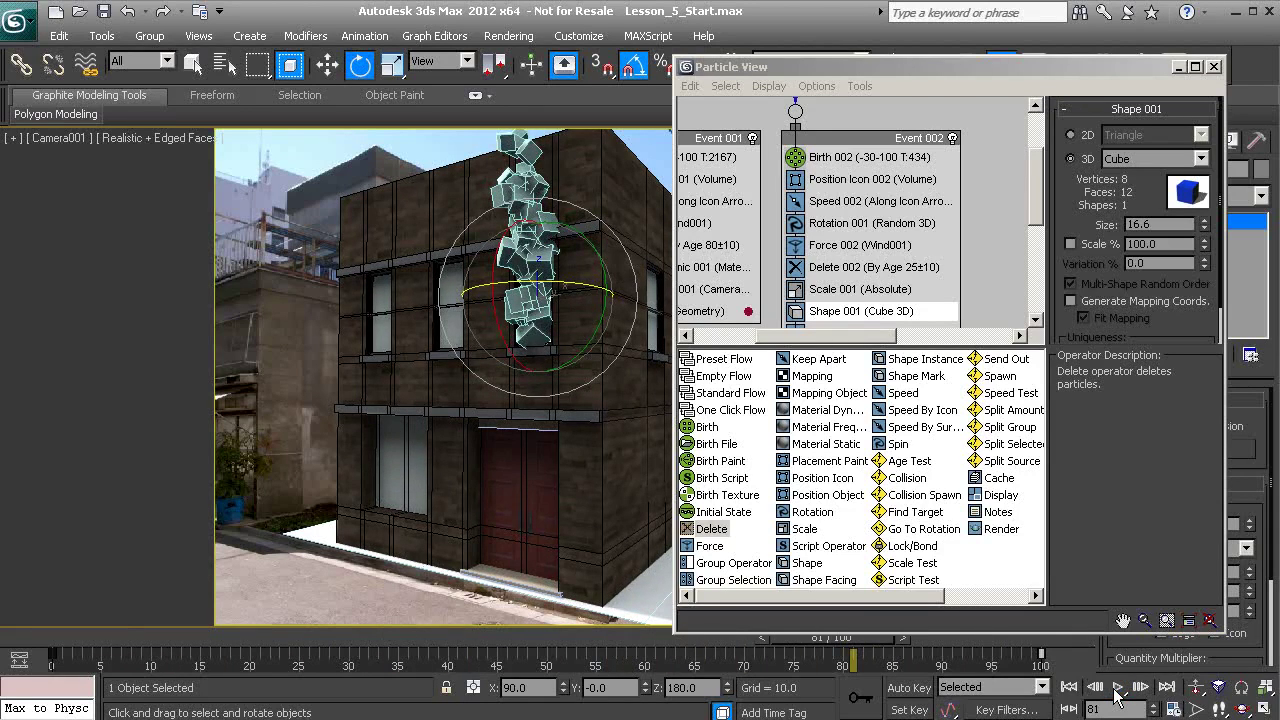